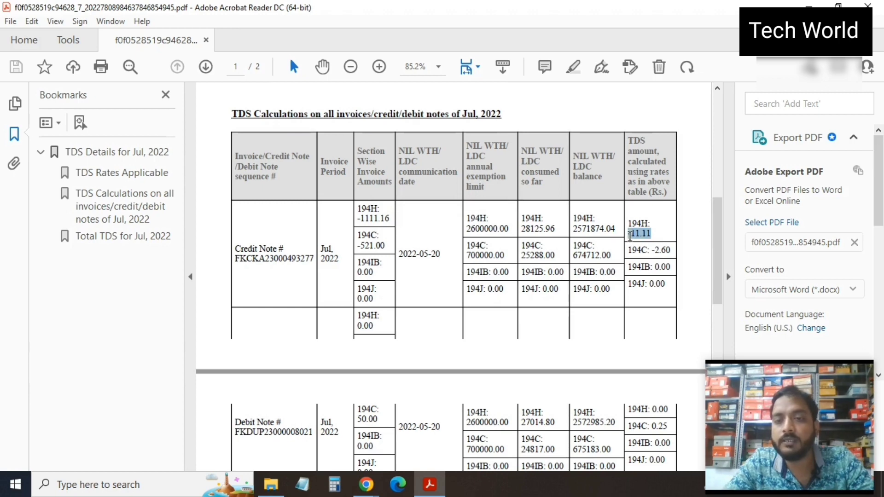
Select the 194C TDS amount -2.60, the commission invoice number and the 194H amount 97.24.
{"action": "left_click_drag", "start_coordinate": [671, 250], "coordinate": [646, 255]}
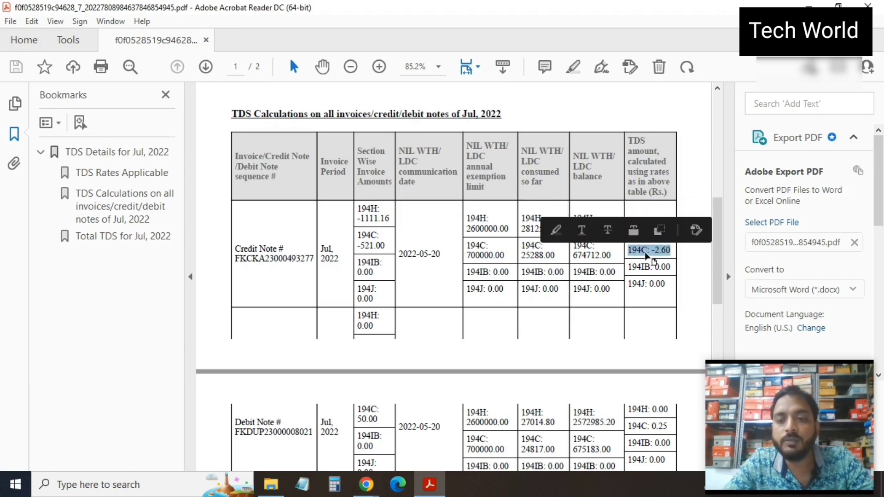
{"action": "scroll", "coordinate": [358, 267], "scroll_direction": "down", "scroll_amount": 5}
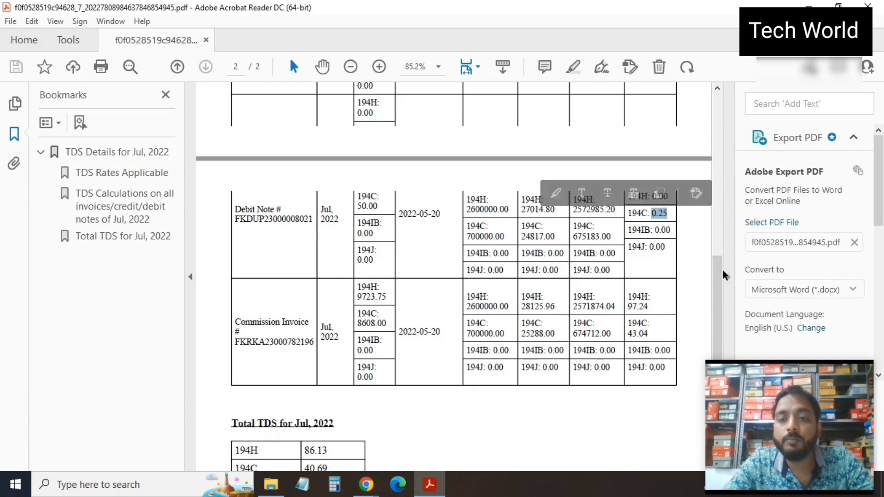
{"action": "left_click_drag", "start_coordinate": [721, 275], "coordinate": [720, 306]}
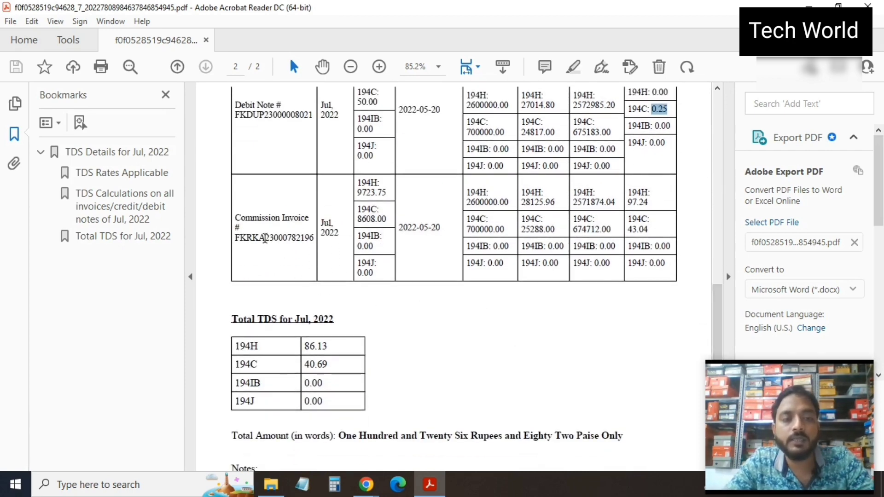
{"action": "double_click", "coordinate": [265, 238]}
{"action": "double_click", "coordinate": [639, 202]}
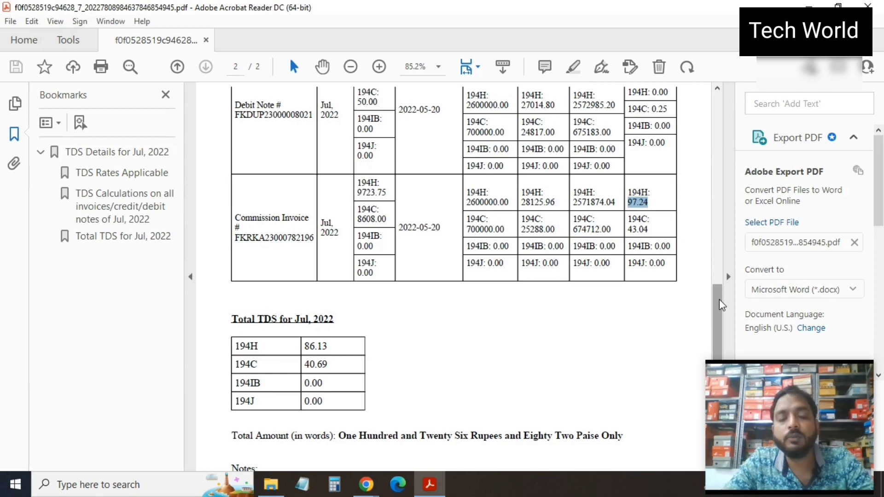
On page 2's Total TDS for Jul, 2022 table, highlight the 194H and 194C rows (194C total 40.69).
{"action": "left_click_drag", "start_coordinate": [722, 304], "coordinate": [723, 121]}
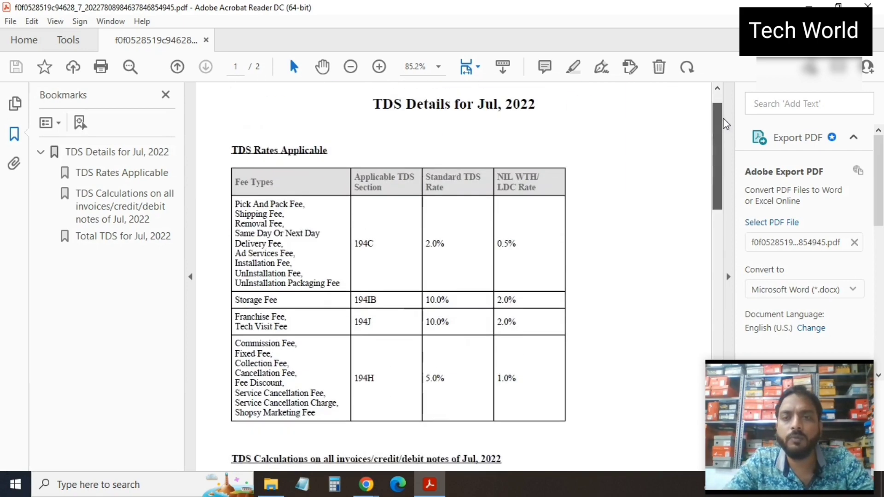
{"action": "left_click_drag", "start_coordinate": [719, 199], "coordinate": [722, 407]}
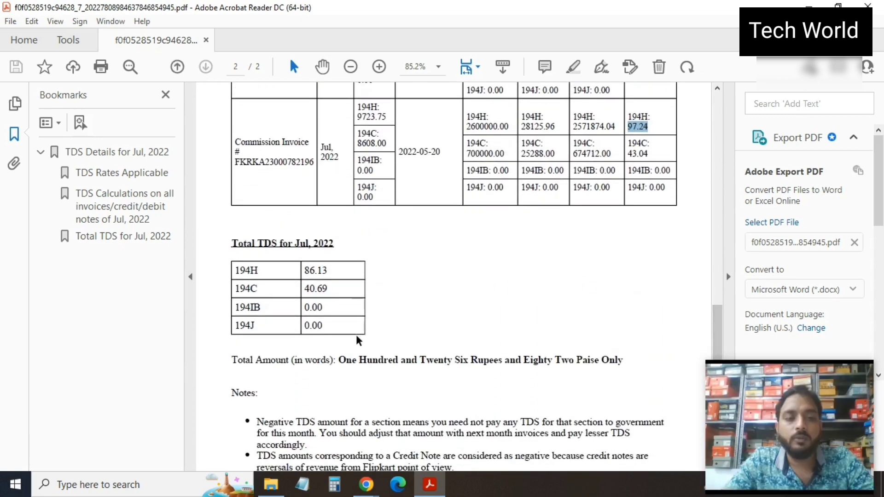
{"action": "double_click", "coordinate": [241, 270]}
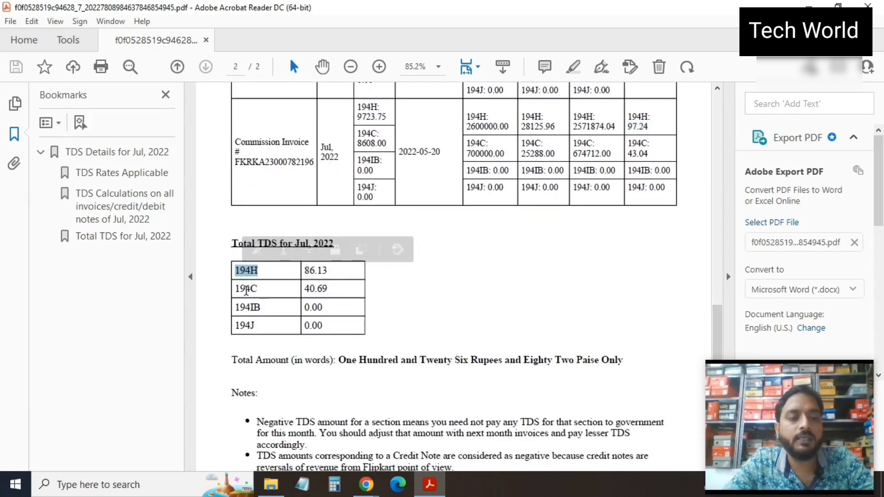
{"action": "double_click", "coordinate": [247, 289]}
{"action": "left_click", "coordinate": [317, 292]}
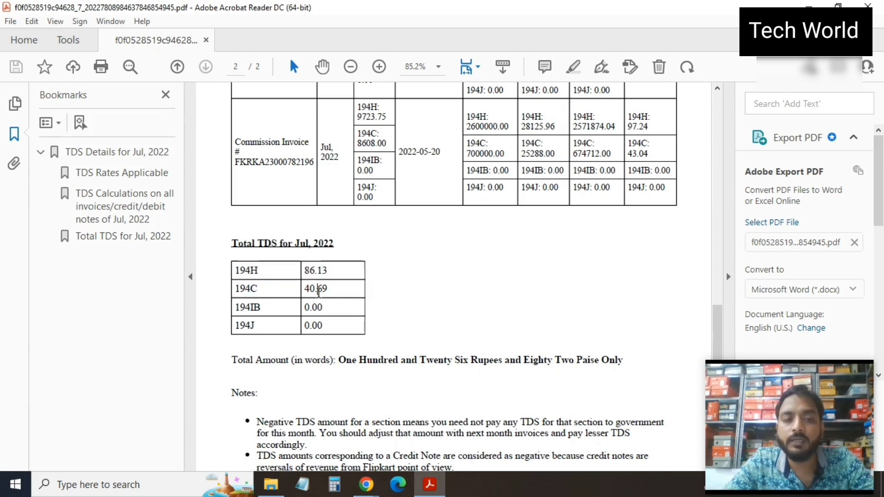
{"action": "left_click_drag", "start_coordinate": [721, 314], "coordinate": [717, 331]}
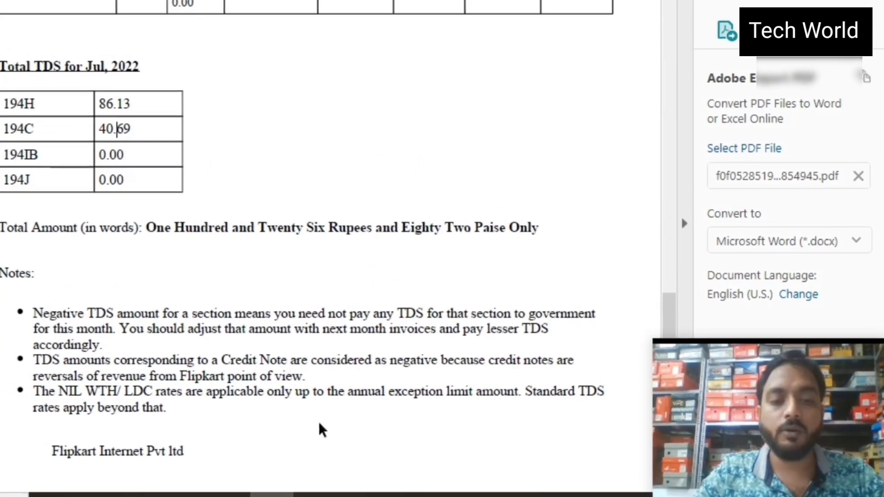
In a new Chrome tab, search 'income tax' and open the Income Tax Department: Home result.
{"action": "mouse_move", "coordinate": [233, 496]}
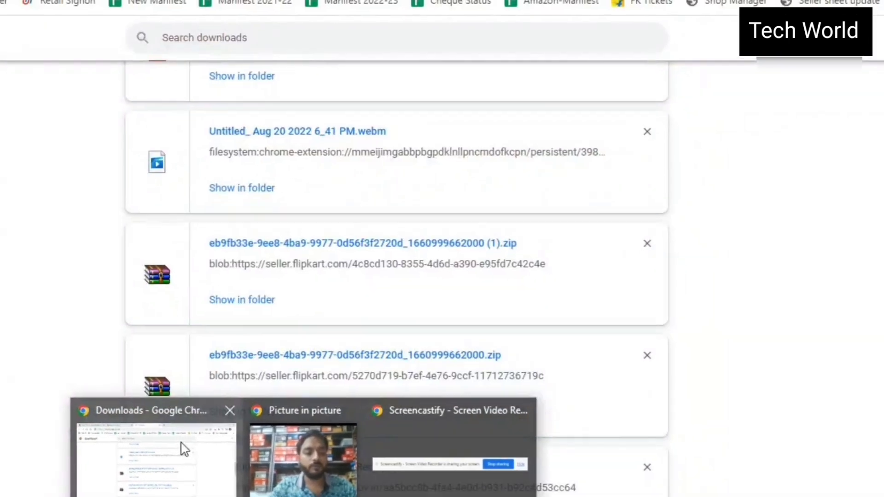
{"action": "left_click", "coordinate": [183, 445]}
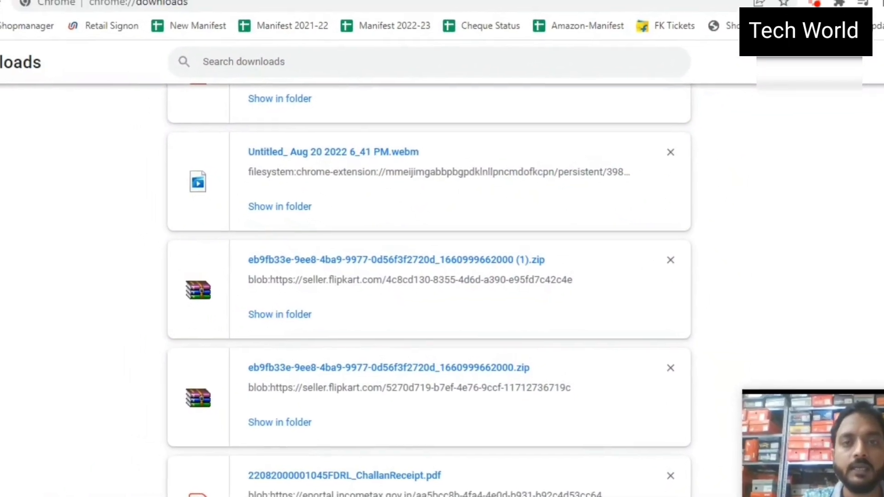
{"action": "left_click", "coordinate": [510, 2]}
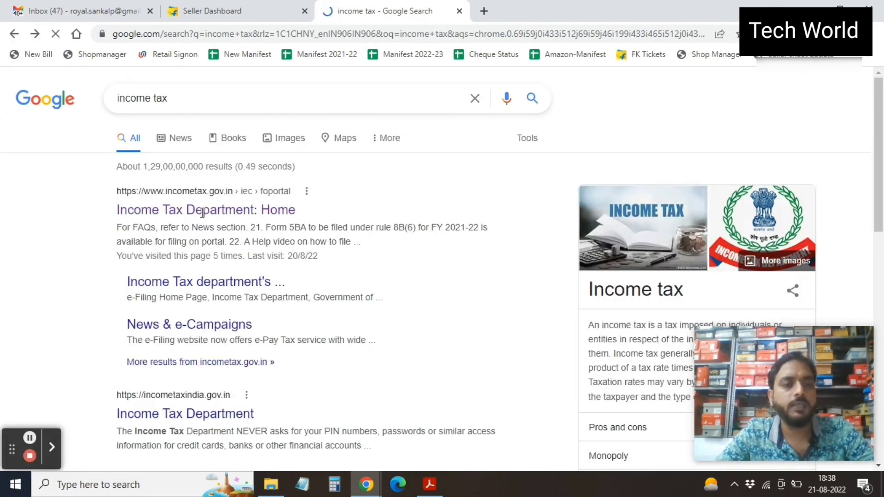
{"action": "left_click", "coordinate": [202, 214]}
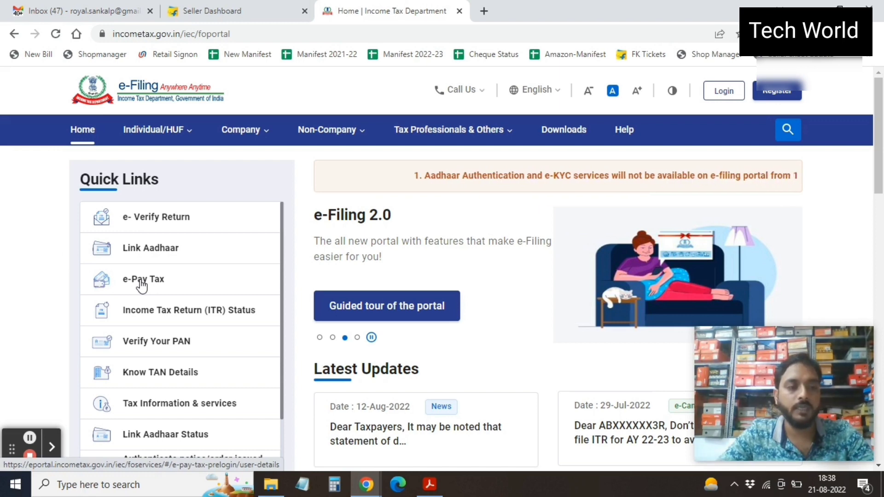
Open e-Pay Tax, verify with the mobile OTP, dismiss the password prompt and continue to a new payment.
{"action": "left_click", "coordinate": [174, 285]}
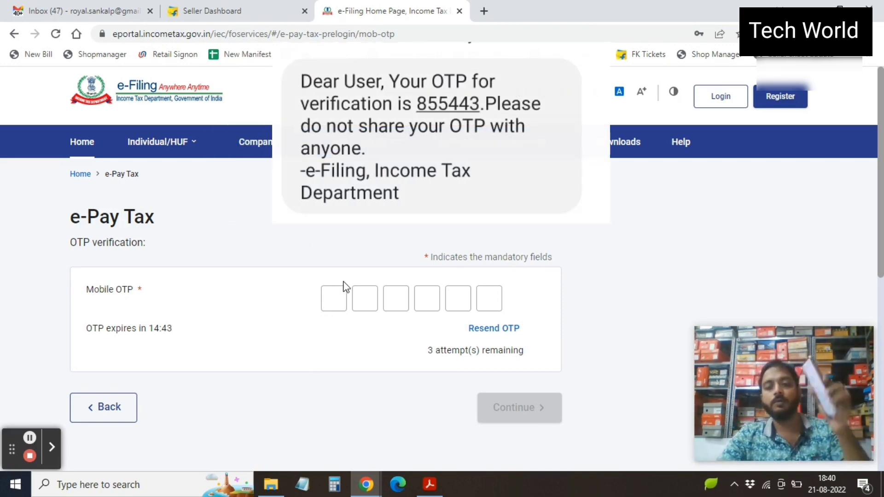
{"action": "left_click", "coordinate": [337, 298]}
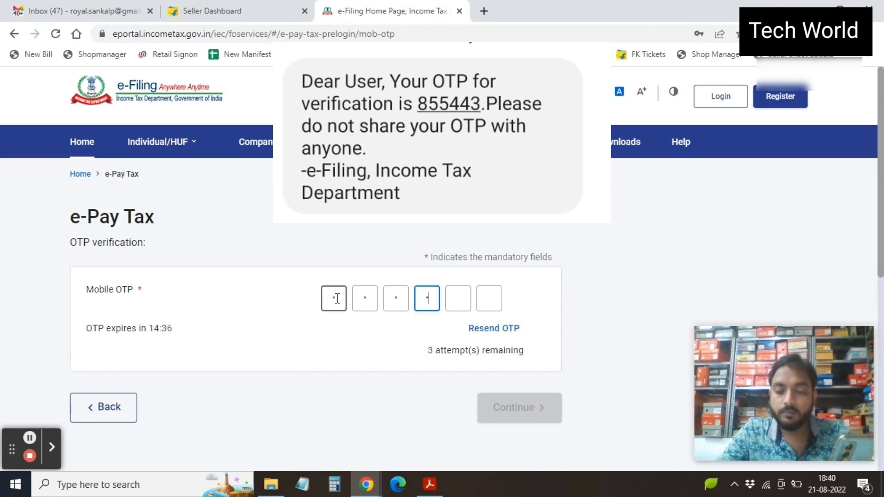
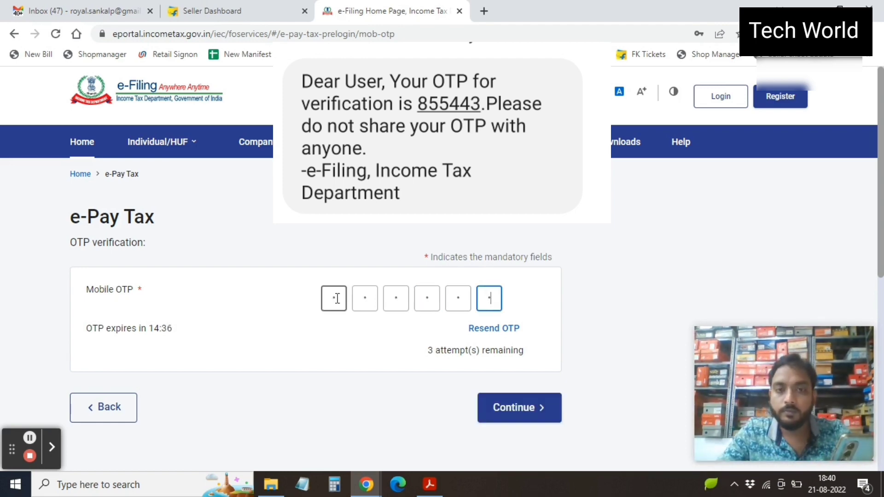
{"action": "left_click", "coordinate": [529, 410]}
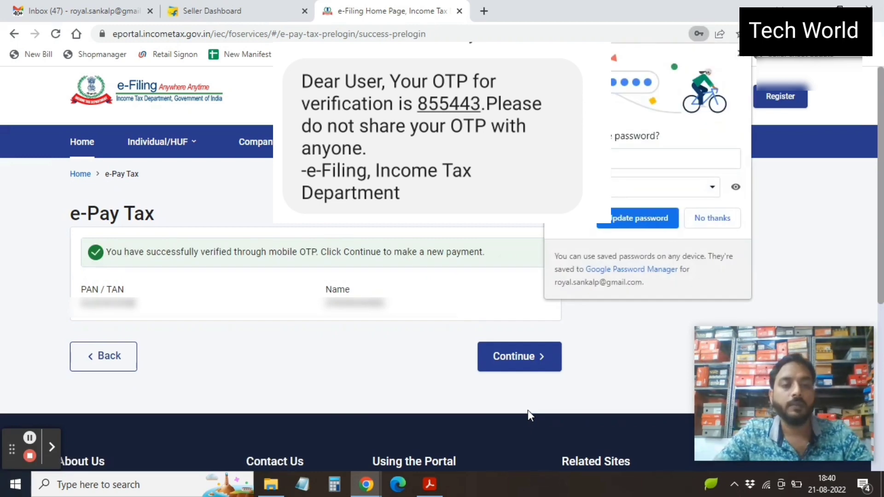
{"action": "left_click", "coordinate": [740, 54]}
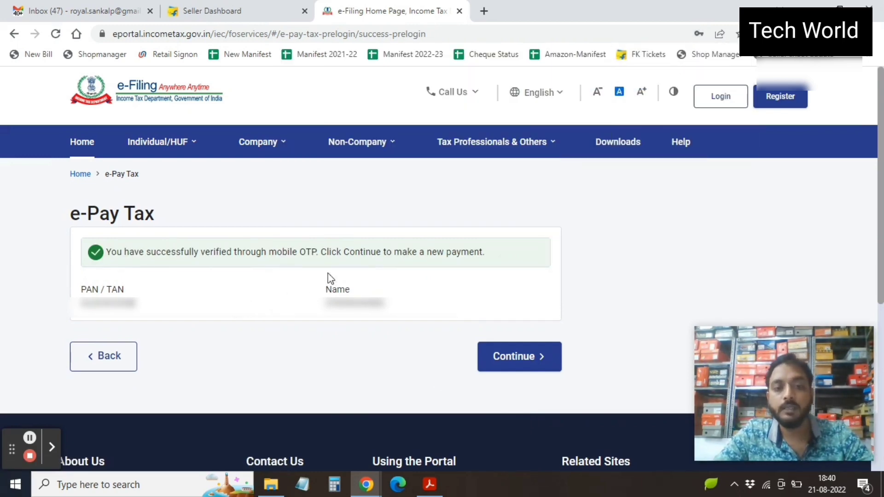
{"action": "left_click", "coordinate": [524, 356]}
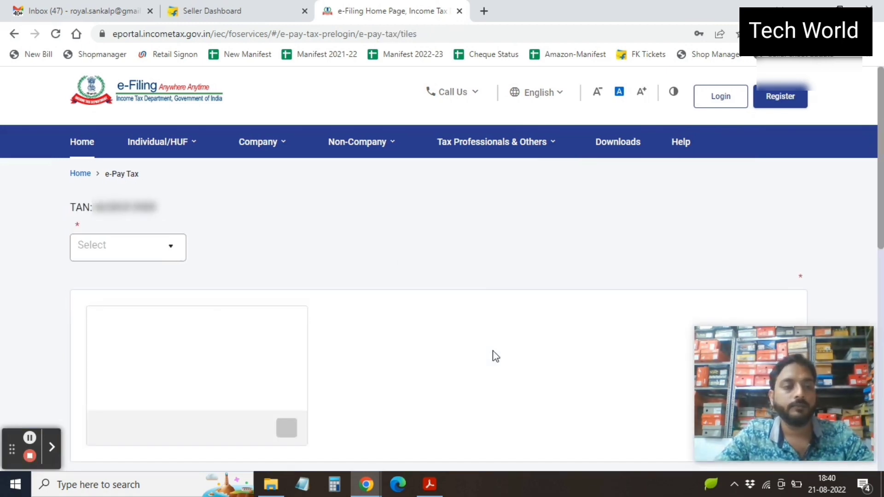
{"action": "left_click", "coordinate": [361, 245]}
{"action": "scroll", "coordinate": [362, 245], "scroll_direction": "down", "scroll_amount": 1}
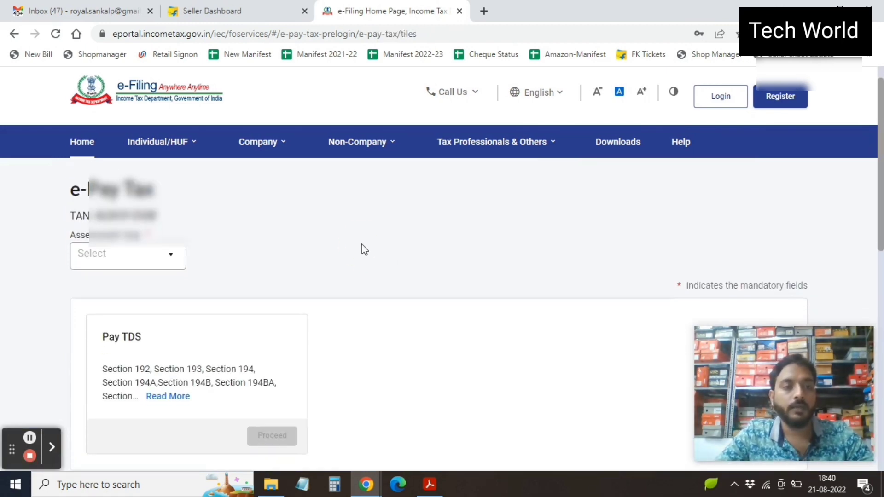
{"action": "left_click", "coordinate": [160, 264]}
{"action": "left_click", "coordinate": [110, 258]}
{"action": "left_click", "coordinate": [337, 259]}
{"action": "scroll", "coordinate": [340, 260], "scroll_direction": "down", "scroll_amount": 3}
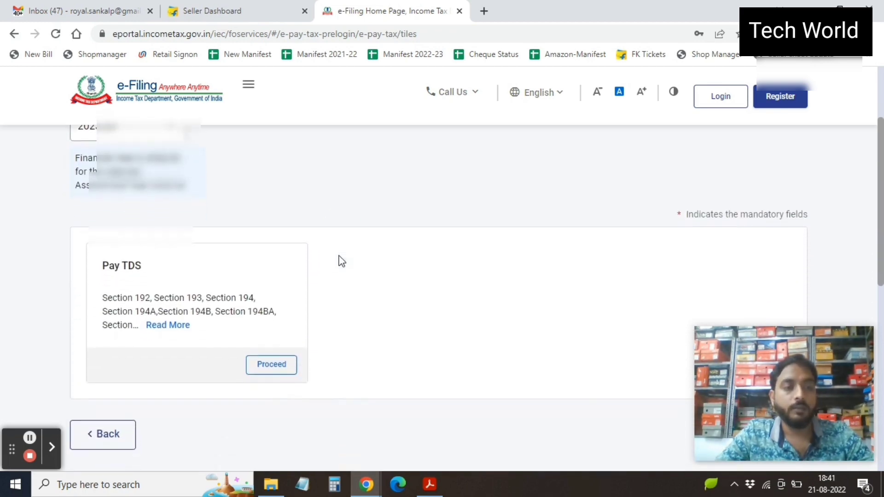
{"action": "left_click", "coordinate": [273, 366]}
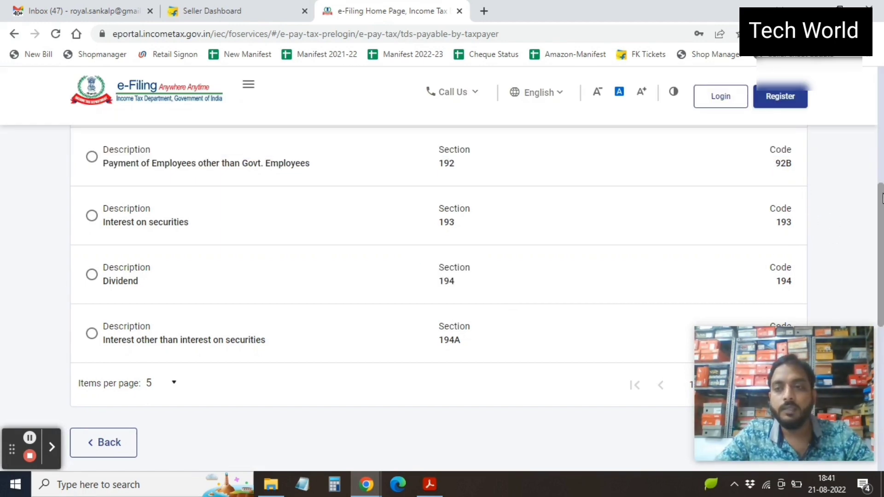
{"action": "left_click_drag", "start_coordinate": [882, 203], "coordinate": [878, 172]}
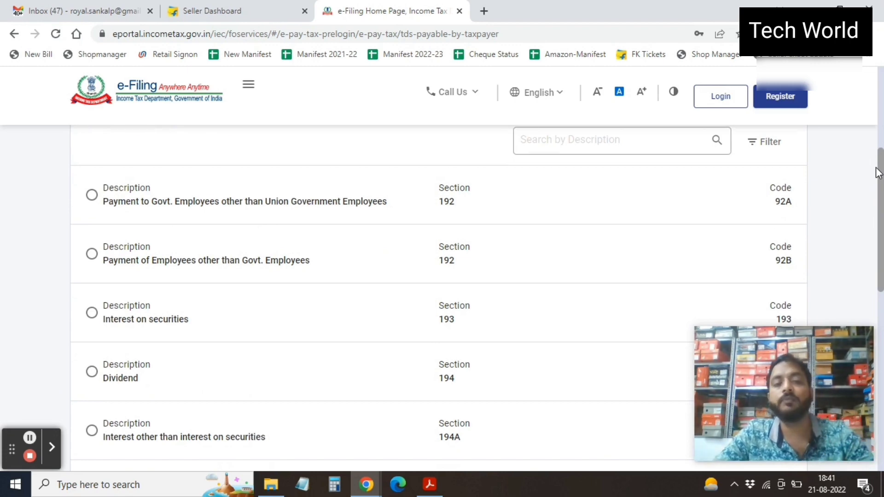
{"action": "left_click_drag", "start_coordinate": [882, 180], "coordinate": [856, 272]}
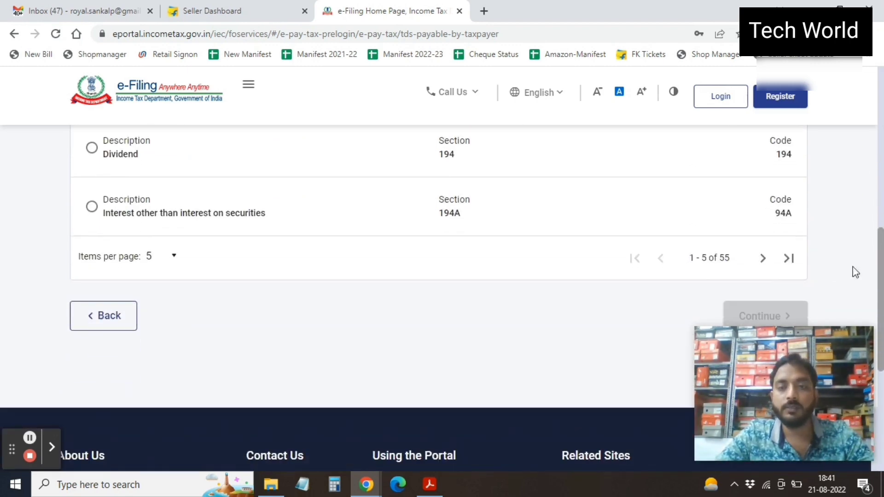
{"action": "left_click", "coordinate": [763, 259]}
{"action": "mouse_move", "coordinate": [882, 276]}
{"action": "left_mouse_down"}
{"action": "mouse_move", "coordinate": [882, 226]}
{"action": "mouse_move", "coordinate": [882, 299]}
{"action": "mouse_move", "coordinate": [881, 244]}
{"action": "mouse_move", "coordinate": [881, 276]}
{"action": "left_mouse_up"}
{"action": "left_click", "coordinate": [763, 316]}
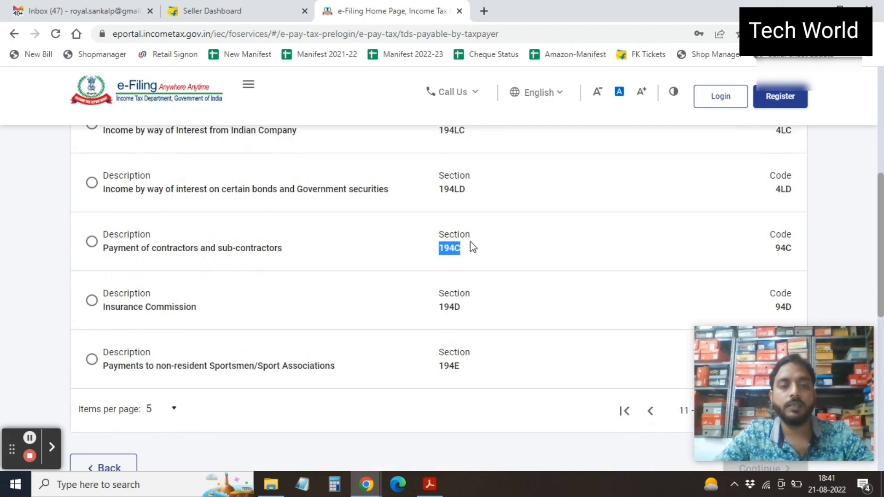
{"action": "left_click_drag", "start_coordinate": [435, 232], "coordinate": [483, 260]}
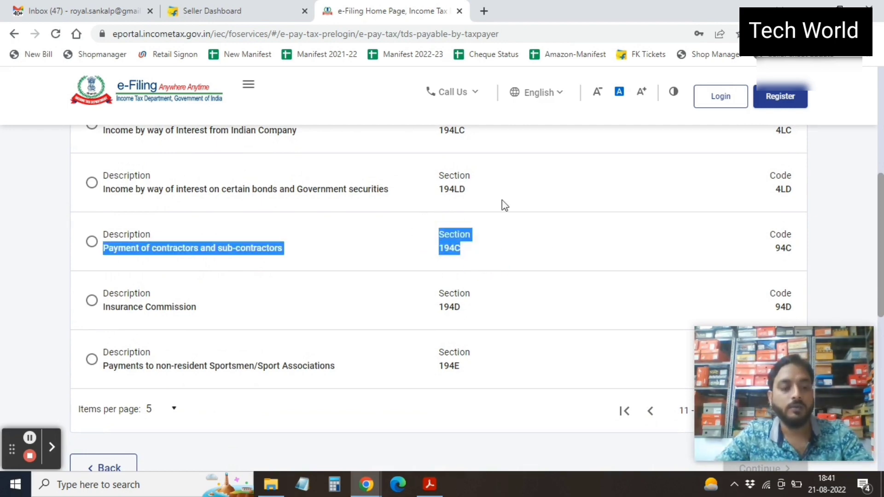
{"action": "key", "text": "alt+Tab"}
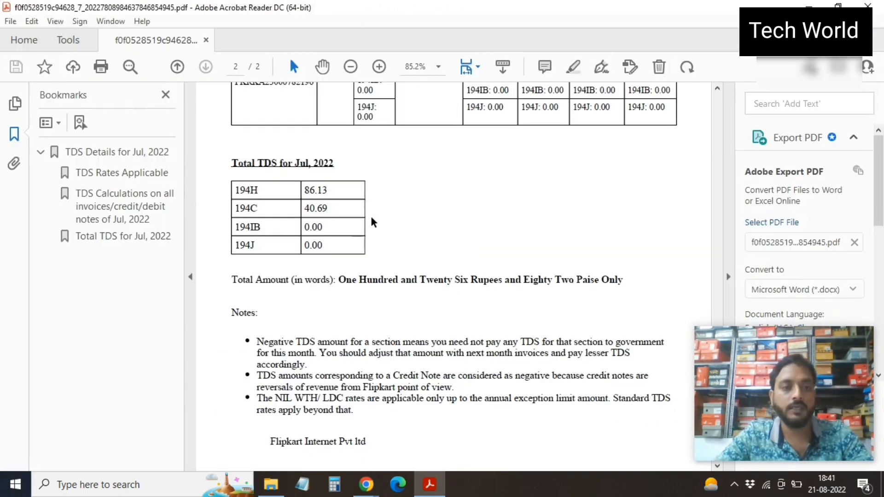
{"action": "left_click_drag", "start_coordinate": [235, 190], "coordinate": [271, 191]}
{"action": "triple_click", "coordinate": [244, 212]}
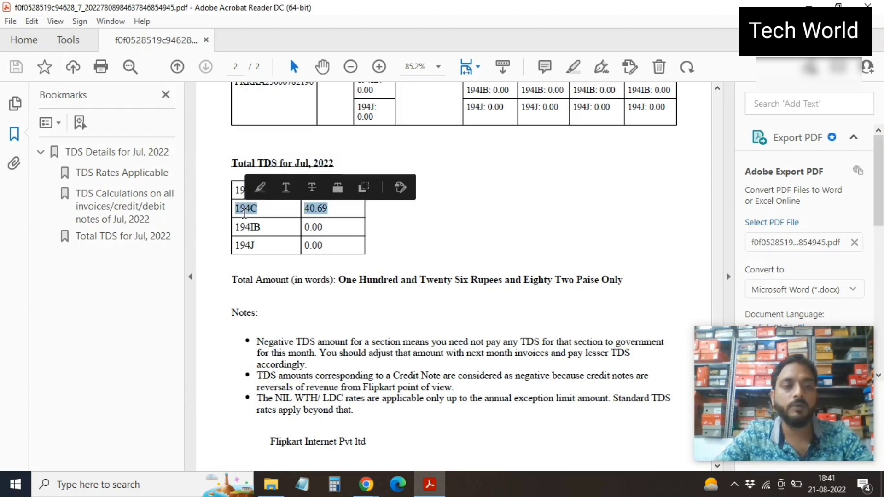
{"action": "left_click", "coordinate": [469, 227]}
{"action": "key", "text": "alt+Tab"}
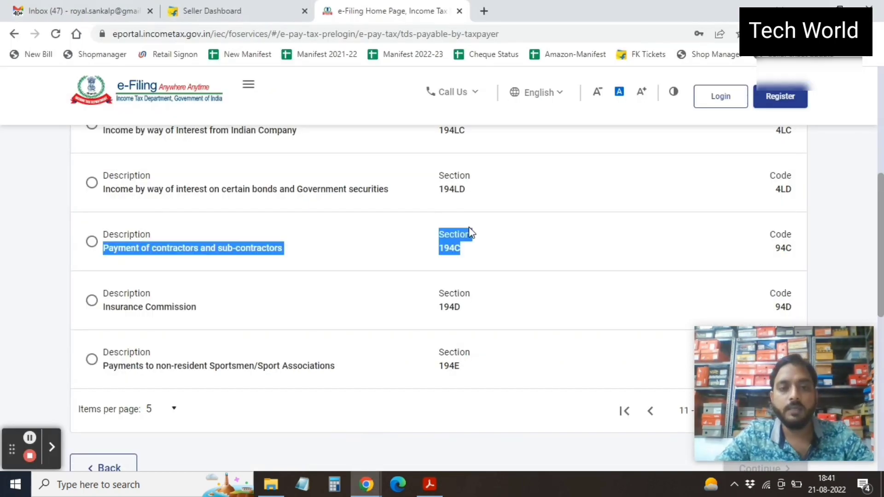
Choose section 194C (payment to contractors) and proceed to the tax breakup.
{"action": "left_click", "coordinate": [467, 259]}
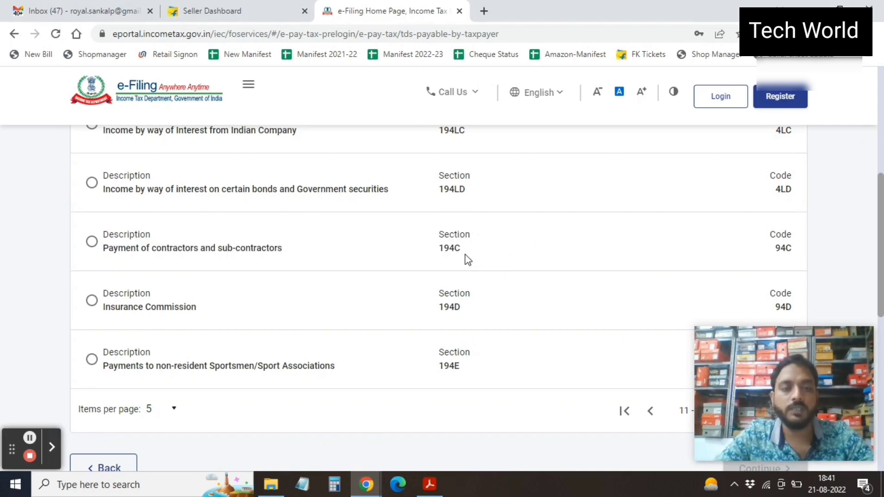
{"action": "left_click", "coordinate": [93, 244]}
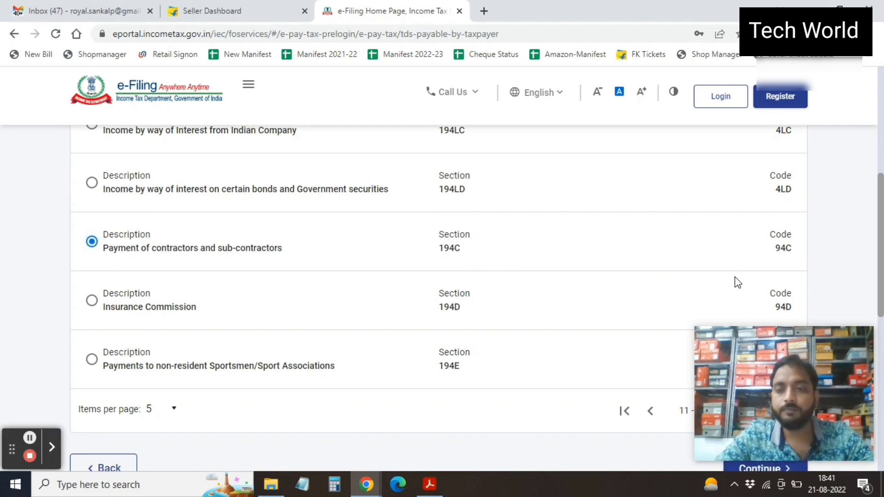
{"action": "scroll", "coordinate": [878, 249], "scroll_direction": "down", "scroll_amount": 4}
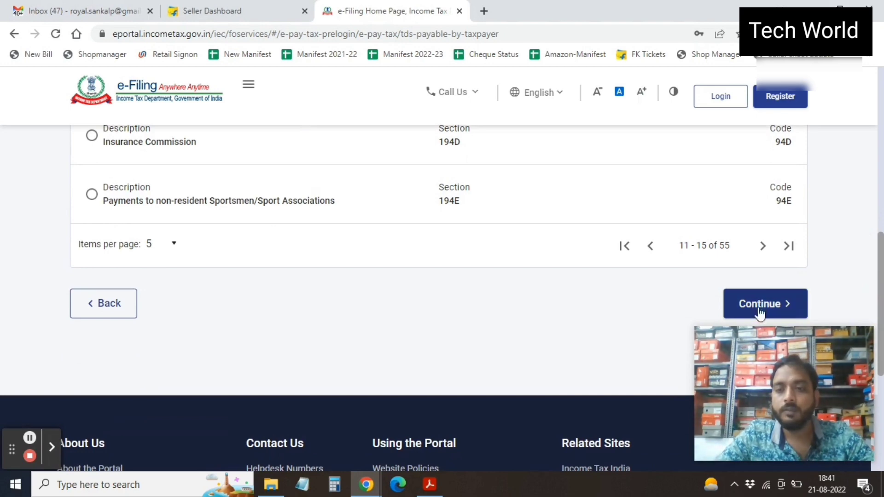
{"action": "left_click", "coordinate": [759, 303]}
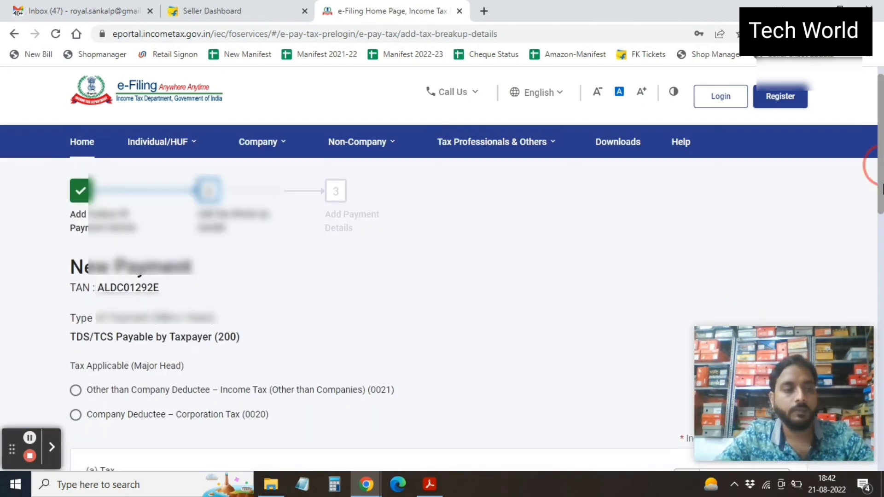
Select Income Tax Other than Company Deductee (0021), enter ₹45 as tax, and continue.
{"action": "scroll", "coordinate": [869, 166], "scroll_direction": "down", "scroll_amount": 3}
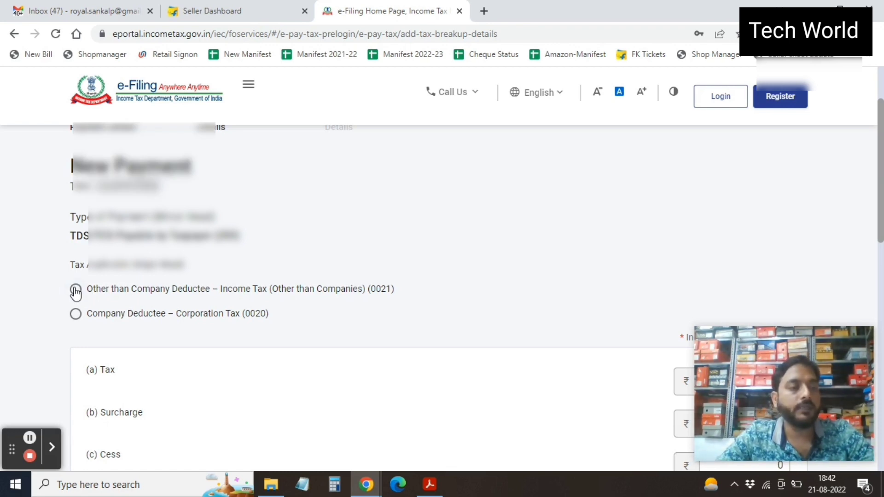
{"action": "left_click", "coordinate": [76, 289]}
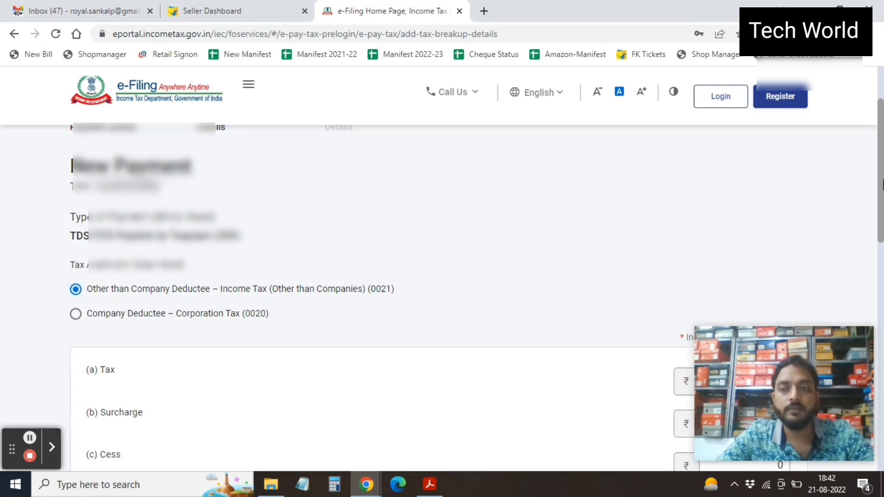
{"action": "scroll", "coordinate": [874, 179], "scroll_direction": "down", "scroll_amount": 3}
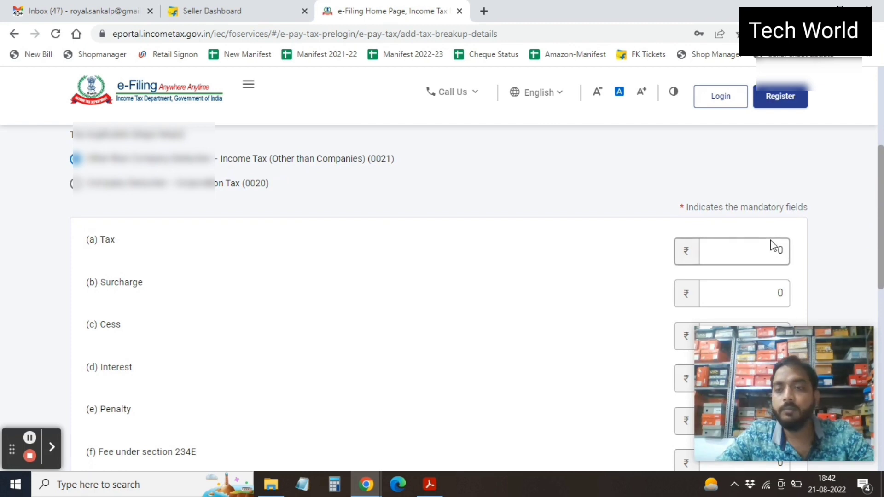
{"action": "double_click", "coordinate": [778, 252]}
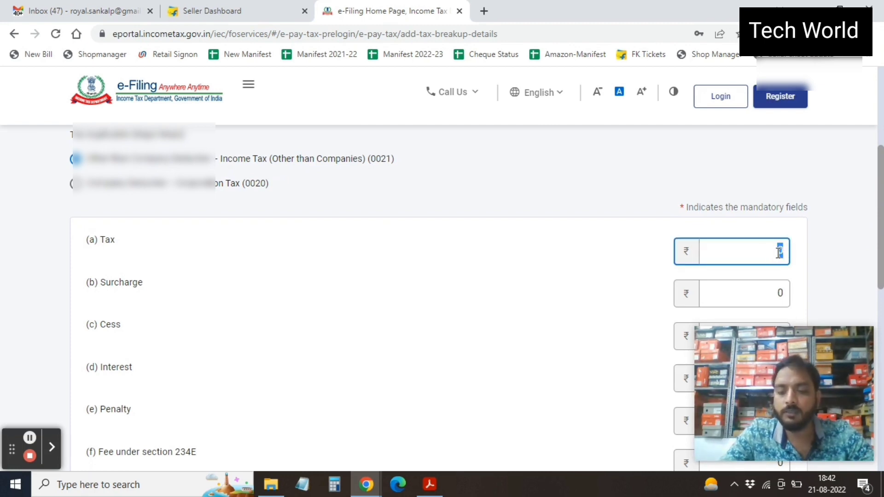
{"action": "type", "text": "45"}
{"action": "left_click_drag", "start_coordinate": [883, 208], "coordinate": [882, 293]}
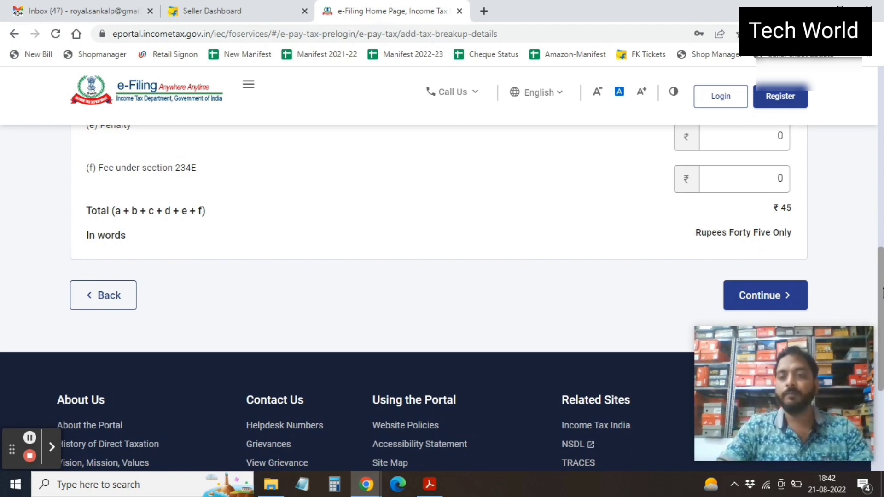
{"action": "left_click", "coordinate": [776, 296]}
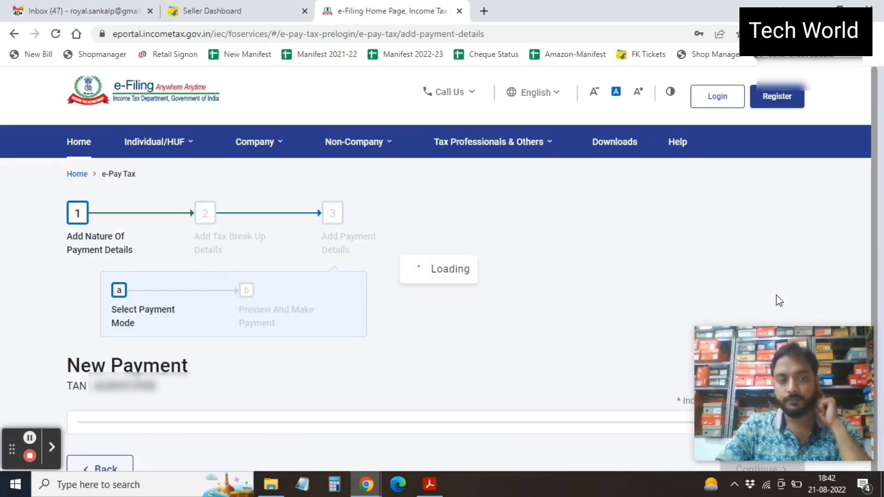
Review the Net Banking, Debit Card and Pay at Bank Counter payment modes.
{"action": "left_click", "coordinate": [525, 290]}
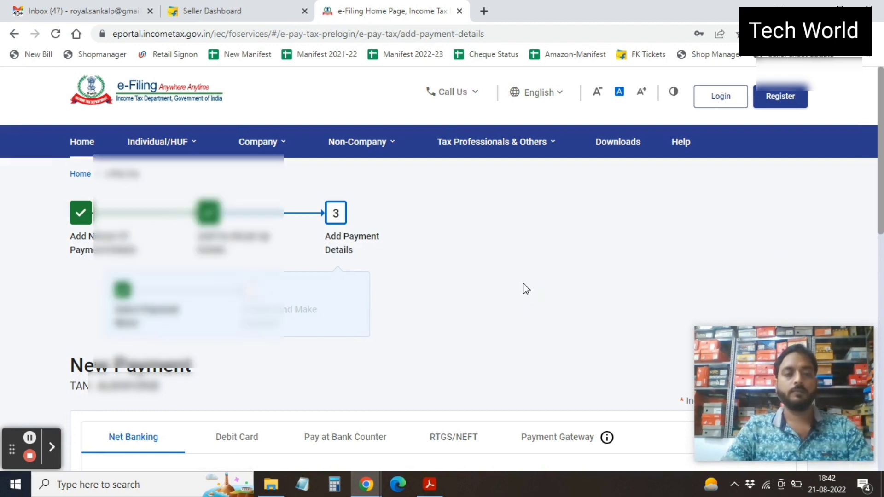
{"action": "scroll", "coordinate": [526, 289], "scroll_direction": "down", "scroll_amount": 5}
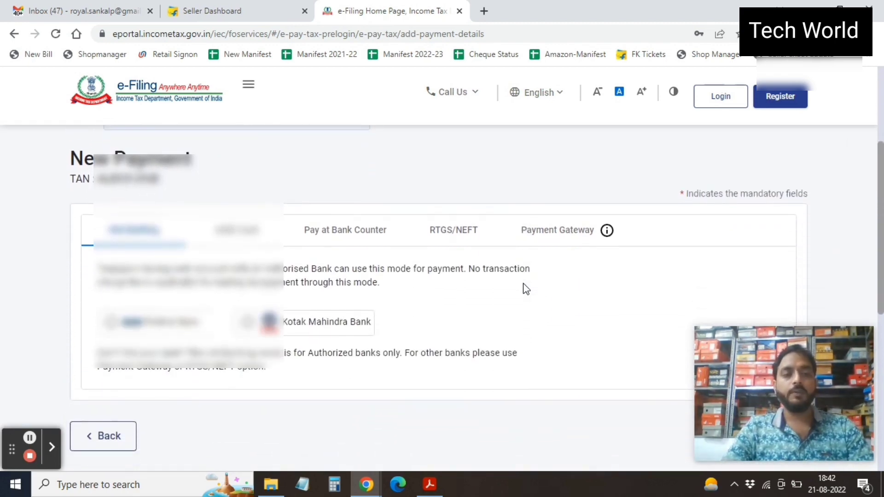
{"action": "scroll", "coordinate": [525, 290], "scroll_direction": "up", "scroll_amount": 2}
{"action": "scroll", "coordinate": [525, 289], "scroll_direction": "down", "scroll_amount": 2}
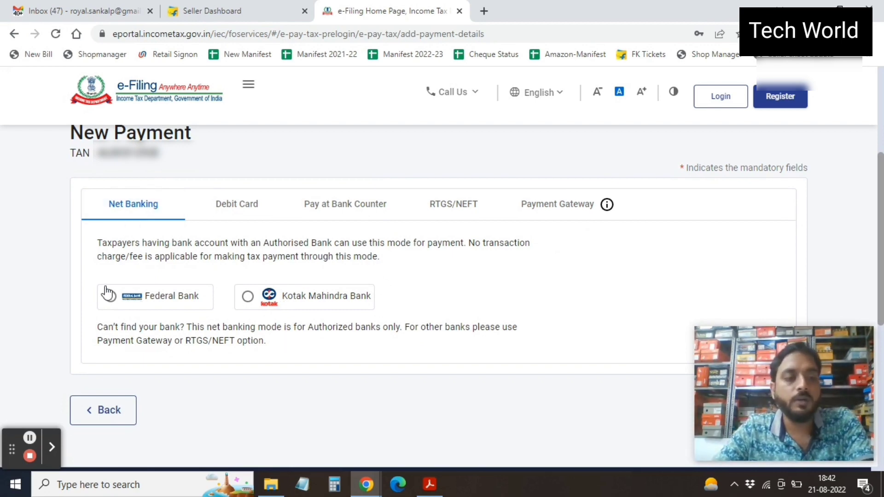
{"action": "left_click", "coordinate": [243, 213]}
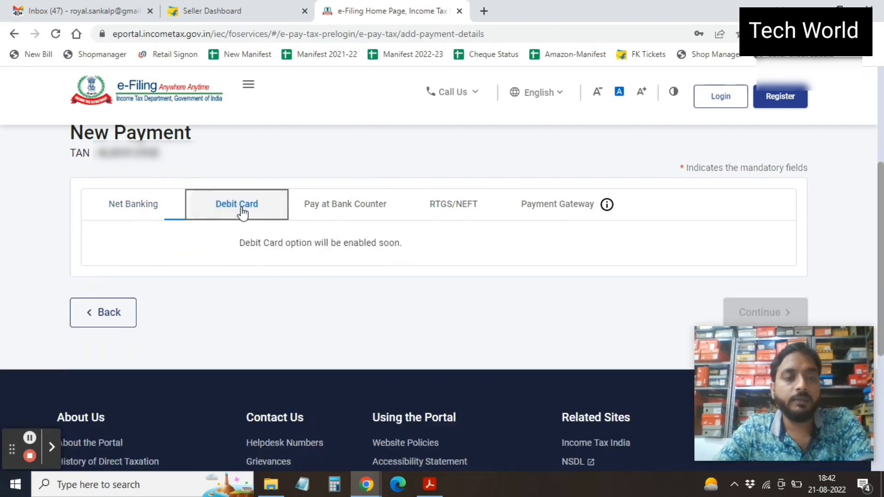
{"action": "left_click", "coordinate": [349, 216]}
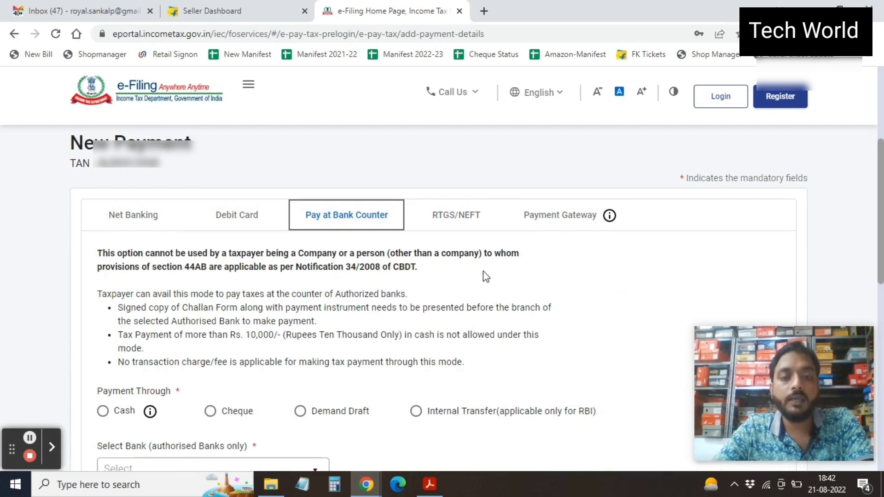
Check the cash option and authorised bank list under Pay at Bank Counter, then view RTGS/NEFT.
{"action": "scroll", "coordinate": [560, 283], "scroll_direction": "down", "scroll_amount": 1}
{"action": "scroll", "coordinate": [560, 283], "scroll_direction": "down", "scroll_amount": 1}
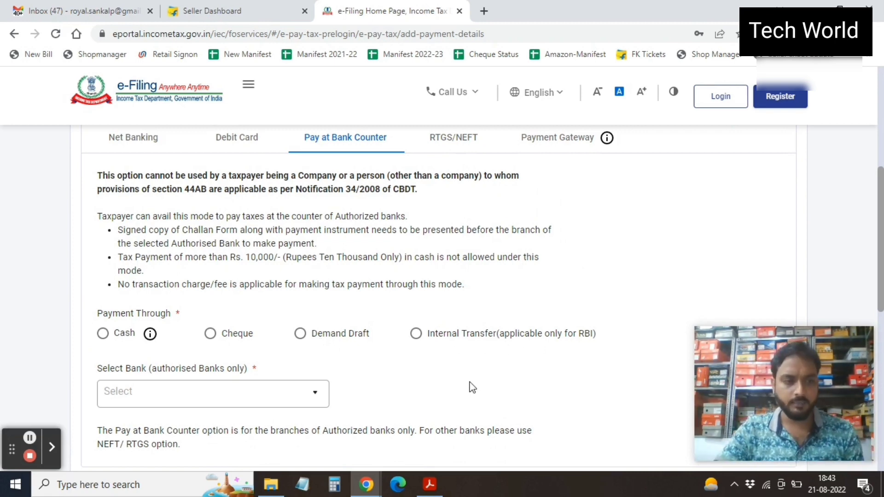
{"action": "left_click", "coordinate": [102, 335]}
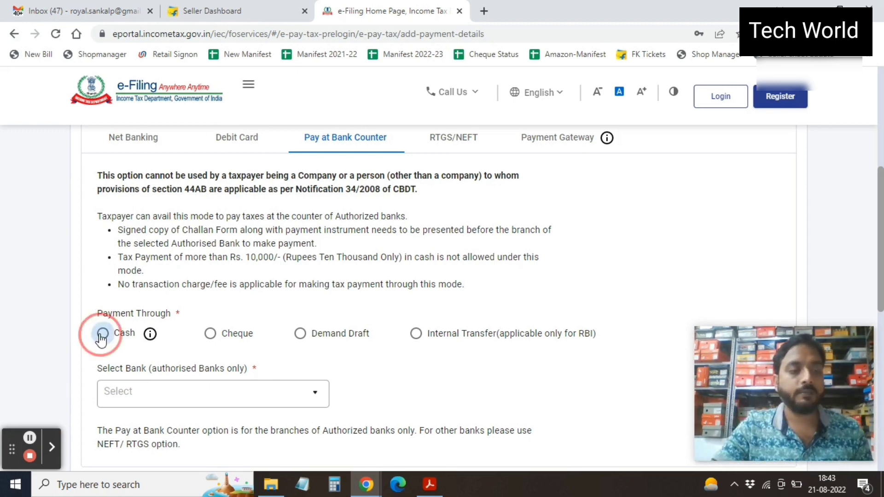
{"action": "left_click", "coordinate": [292, 405]}
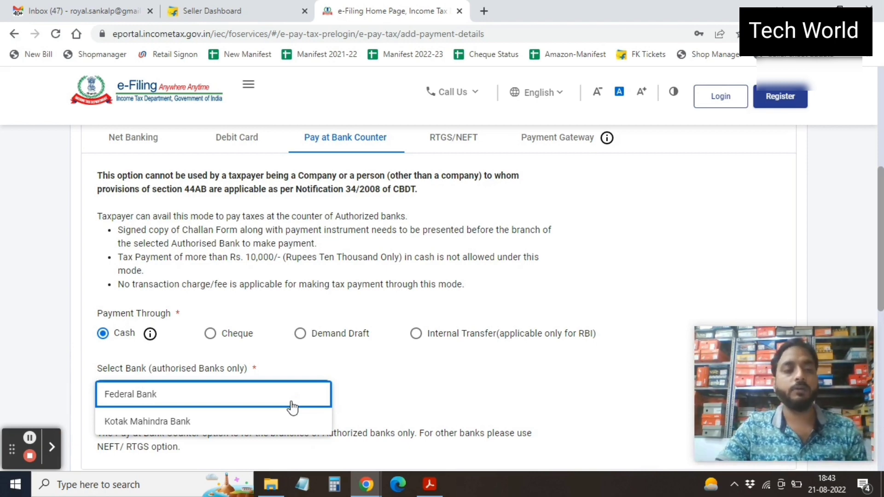
{"action": "left_click", "coordinate": [371, 388]}
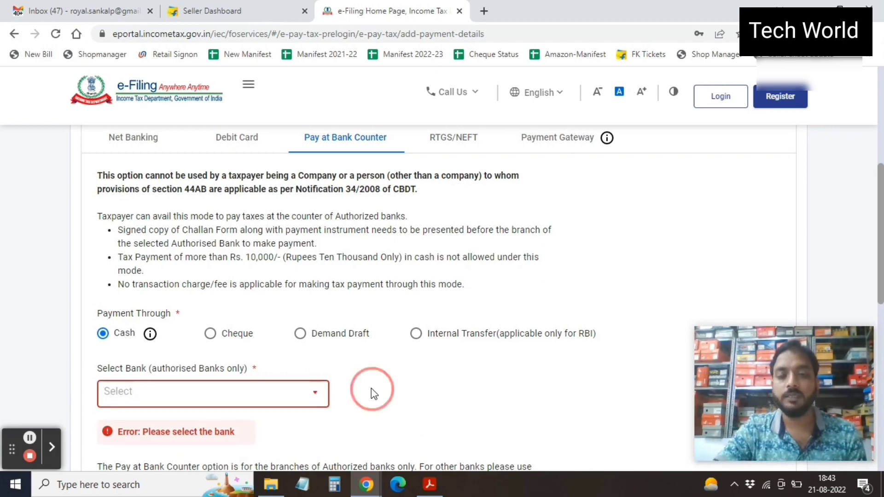
{"action": "left_click", "coordinate": [463, 153]}
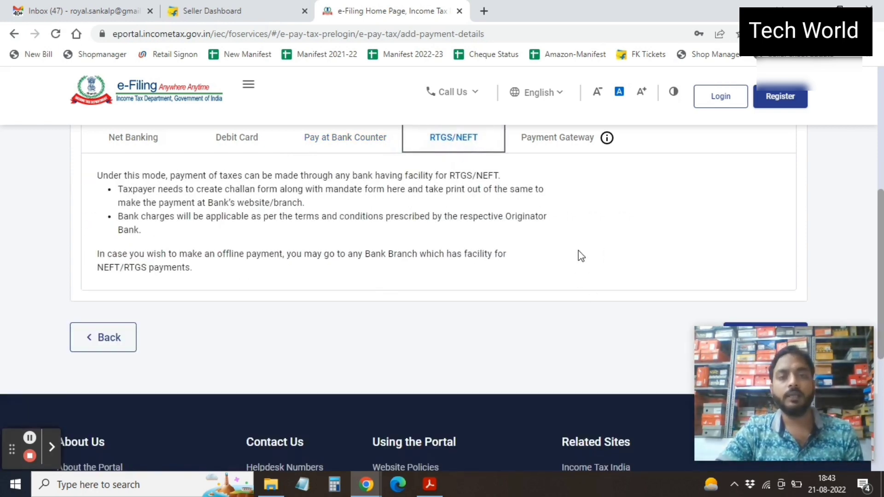
Pick Federal Bank under Payment Gateway, continue, and choose Pay Now on the ₹45 challan preview.
{"action": "left_click", "coordinate": [564, 141]}
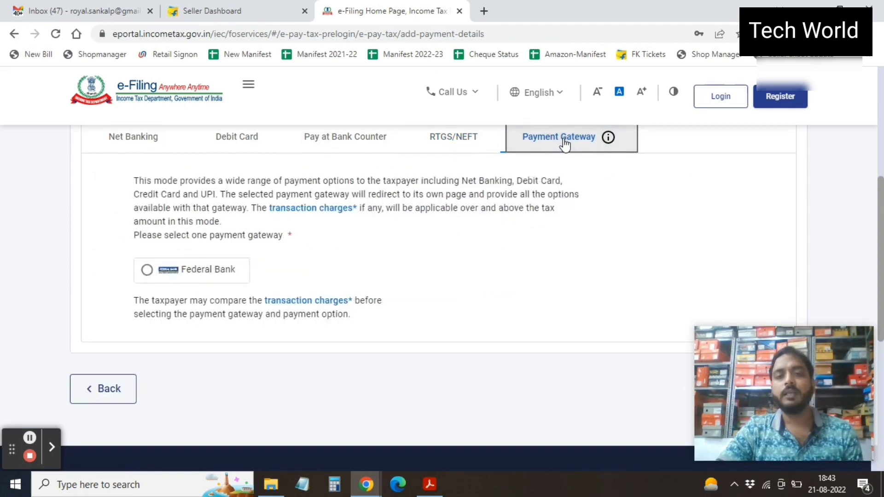
{"action": "left_click", "coordinate": [451, 255]}
{"action": "key", "text": "Up"}
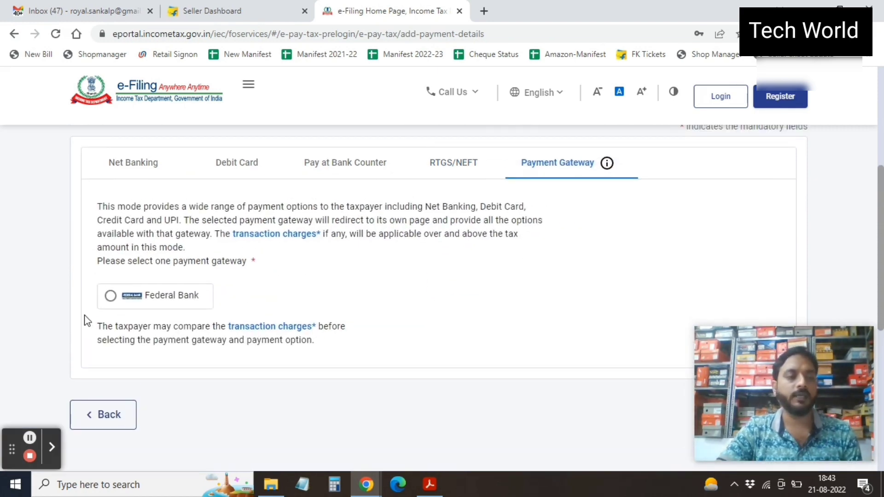
{"action": "left_click", "coordinate": [109, 297]}
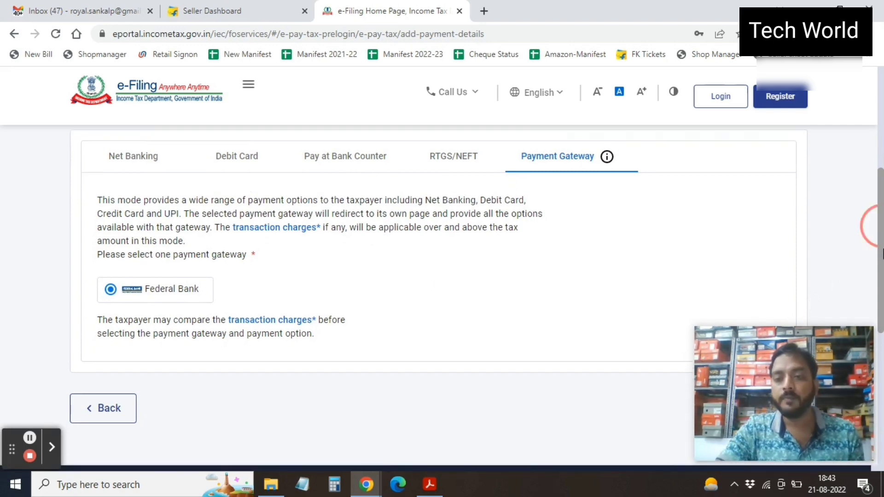
{"action": "scroll", "coordinate": [868, 221], "scroll_direction": "down", "scroll_amount": 4}
{"action": "left_click", "coordinate": [771, 237]}
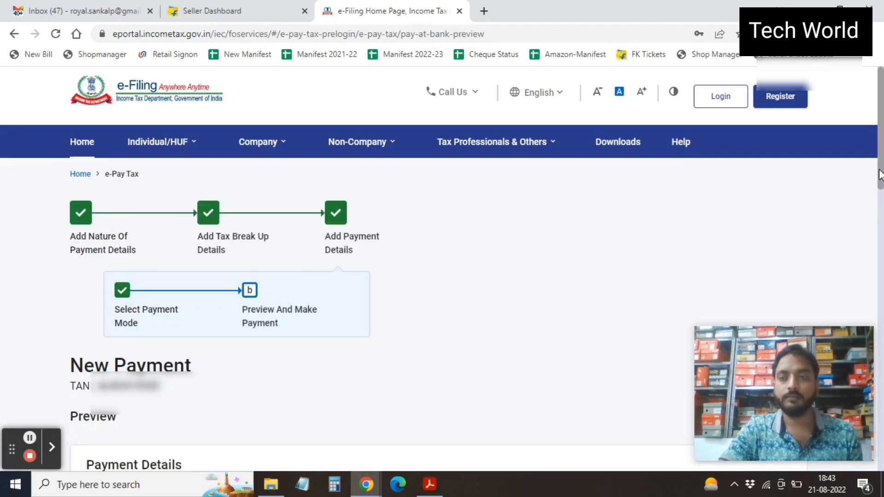
{"action": "left_click_drag", "start_coordinate": [881, 174], "coordinate": [883, 366]}
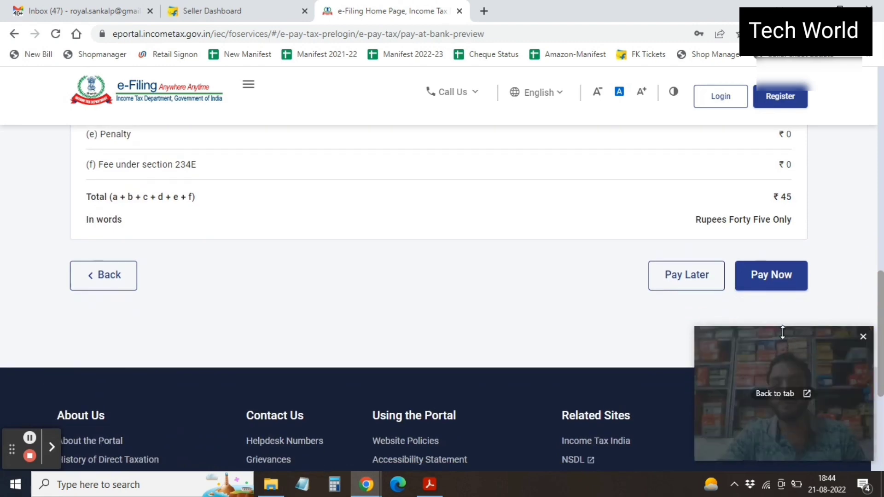
{"action": "left_click", "coordinate": [769, 283]}
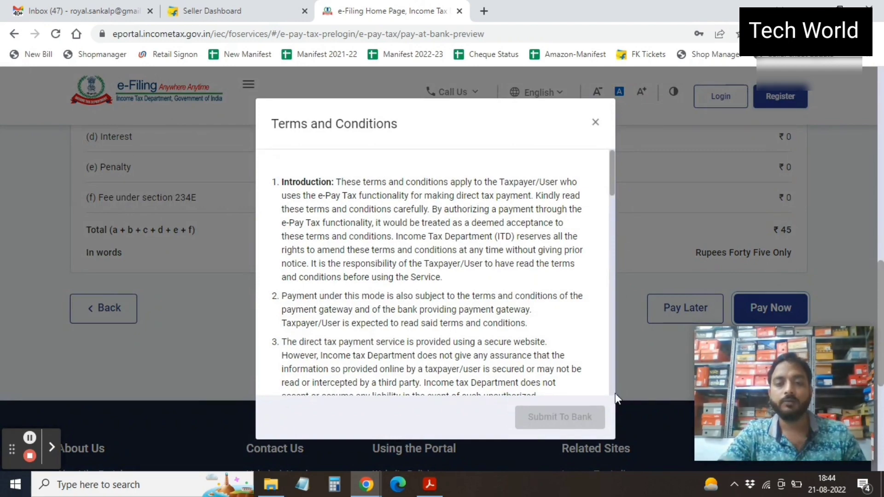
Accept the e-Pay Tax terms and conditions and submit the ₹45 challan to Federal Bank.
{"action": "scroll", "coordinate": [612, 385], "scroll_direction": "down", "scroll_amount": 6}
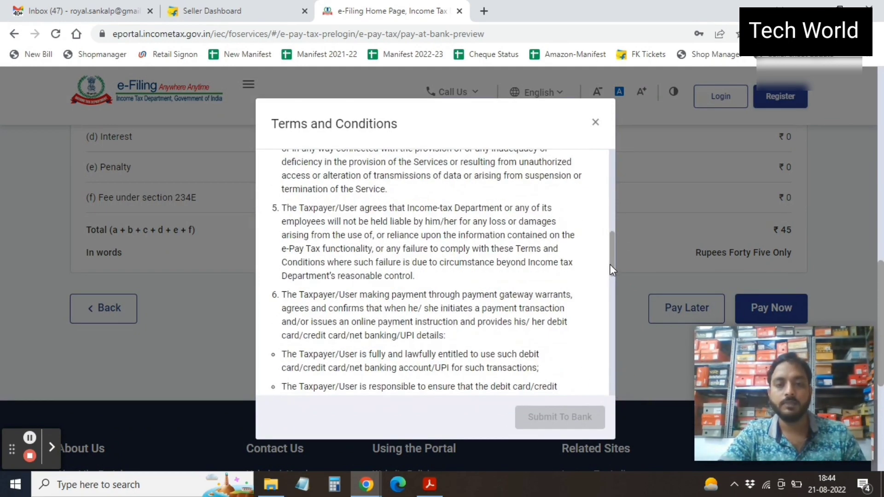
{"action": "scroll", "coordinate": [611, 258], "scroll_direction": "down", "scroll_amount": 15}
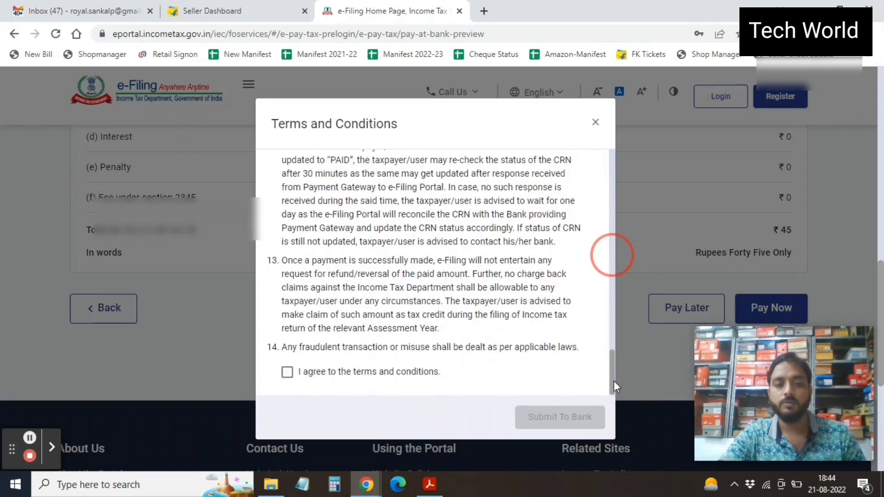
{"action": "left_click", "coordinate": [372, 372]}
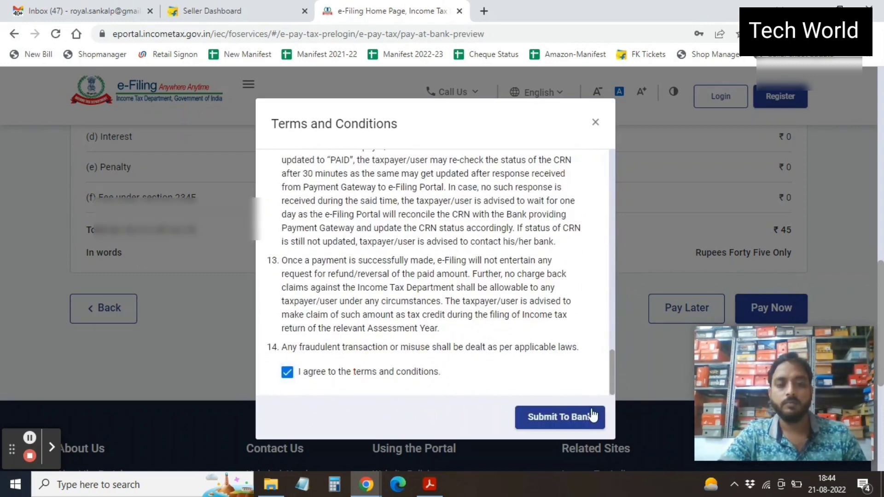
{"action": "left_click", "coordinate": [565, 417]}
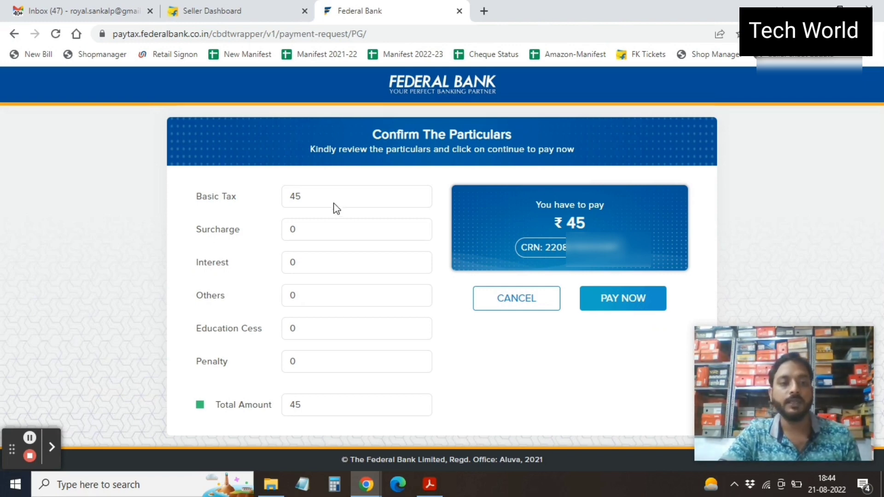
Confirm the ₹45 particulars on Federal Bank's page with PAY NOW.
{"action": "left_click", "coordinate": [649, 299]}
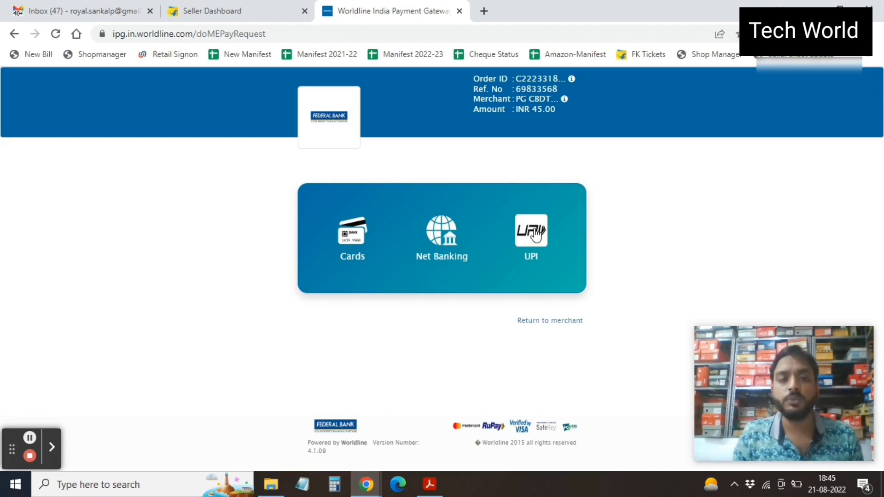
Choose Net Banking on Worldline and select UNION BANK OF INDIA as the bank.
{"action": "left_click", "coordinate": [441, 237]}
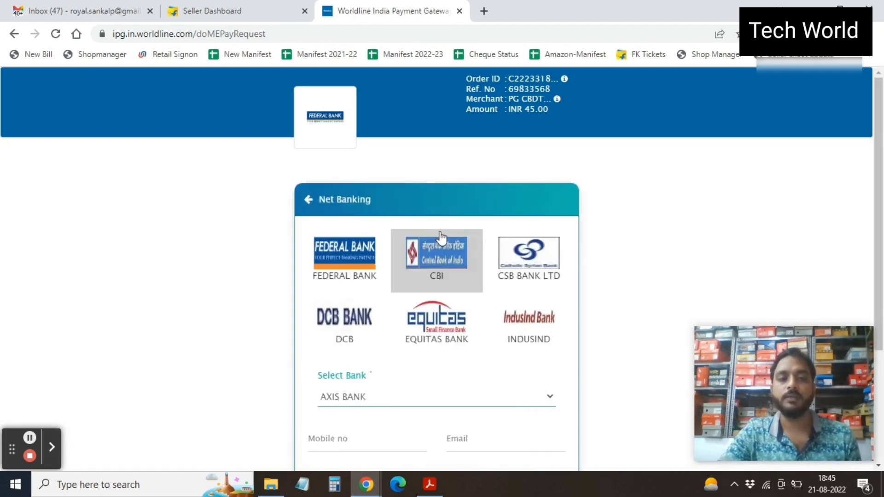
{"action": "scroll", "coordinate": [654, 241], "scroll_direction": "down", "scroll_amount": 1}
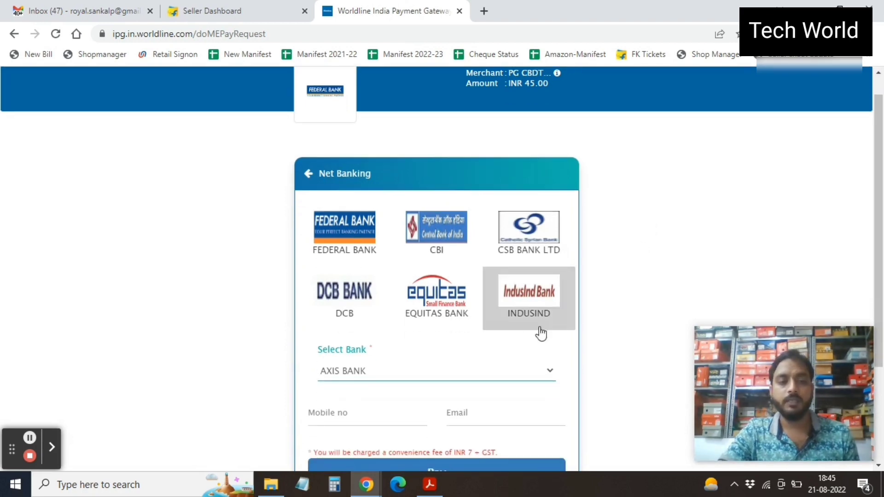
{"action": "left_click", "coordinate": [552, 373]}
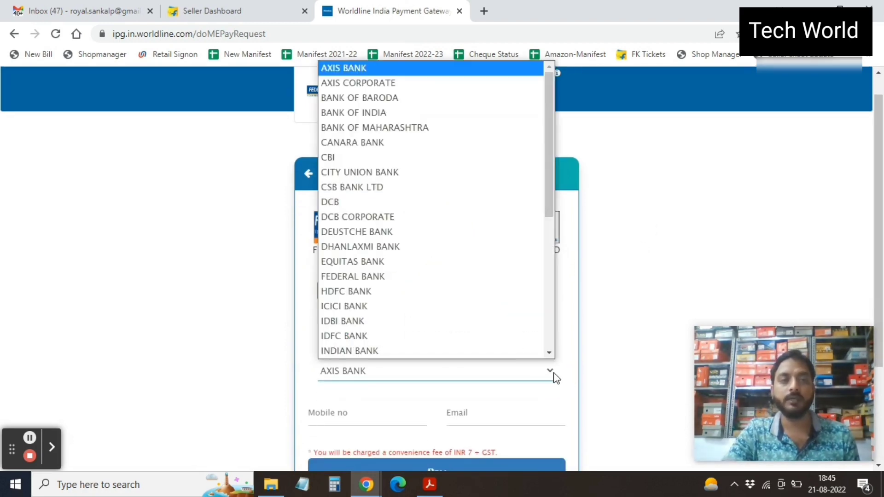
{"action": "key", "text": "Down"}
{"action": "key", "text": "Down"}
{"action": "key", "text": "Down"}
{"action": "key", "text": "Down"}
{"action": "key", "text": "Down"}
{"action": "key", "text": "Down"}
{"action": "key", "text": "Down"}
{"action": "key", "text": "Down"}
{"action": "key", "text": "Down"}
{"action": "key", "text": "Down"}
{"action": "key", "text": "Down"}
{"action": "key", "text": "Down"}
{"action": "key", "text": "Down"}
{"action": "key", "text": "Down"}
{"action": "key", "text": "Down"}
{"action": "key", "text": "Down"}
{"action": "key", "text": "Down"}
{"action": "key", "text": "Down"}
{"action": "key", "text": "Down"}
{"action": "key", "text": "Down"}
{"action": "key", "text": "Up"}
{"action": "key", "text": "Up"}
{"action": "key", "text": "Up"}
{"action": "key", "text": "Up"}
{"action": "key", "text": "Up"}
{"action": "key", "text": "Up"}
{"action": "key", "text": "Up"}
{"action": "key", "text": "Up"}
{"action": "key", "text": "Up"}
{"action": "key", "text": "Up"}
{"action": "key", "text": "Up"}
{"action": "key", "text": "Down"}
{"action": "key", "text": "Down"}
{"action": "key", "text": "Down"}
{"action": "key", "text": "Down"}
{"action": "key", "text": "Down"}
{"action": "key", "text": "Down"}
{"action": "key", "text": "Down"}
{"action": "key", "text": "Down"}
{"action": "key", "text": "Down"}
{"action": "key", "text": "Down"}
{"action": "key", "text": "Return"}
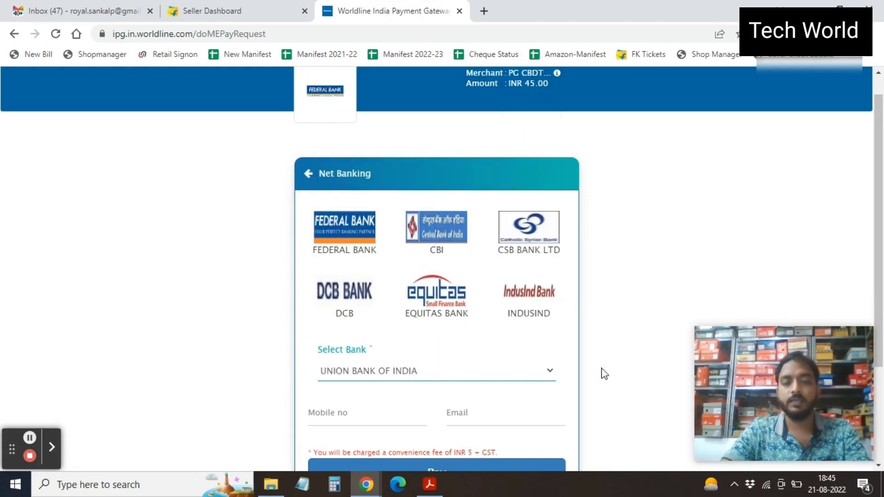
{"action": "key", "text": "Down"}
{"action": "key", "text": "Up"}
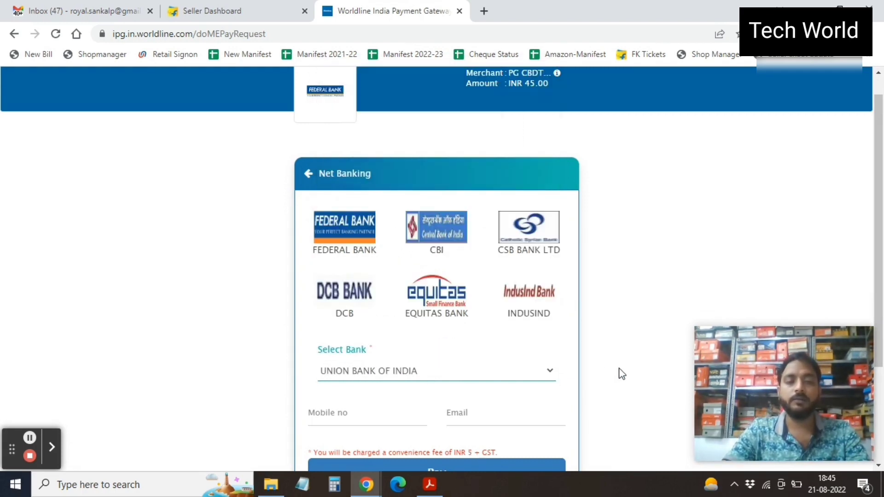
Read the INR 5 + GST convenience fee notice, then move to File Explorer.
{"action": "left_click_drag", "start_coordinate": [882, 216], "coordinate": [881, 295]}
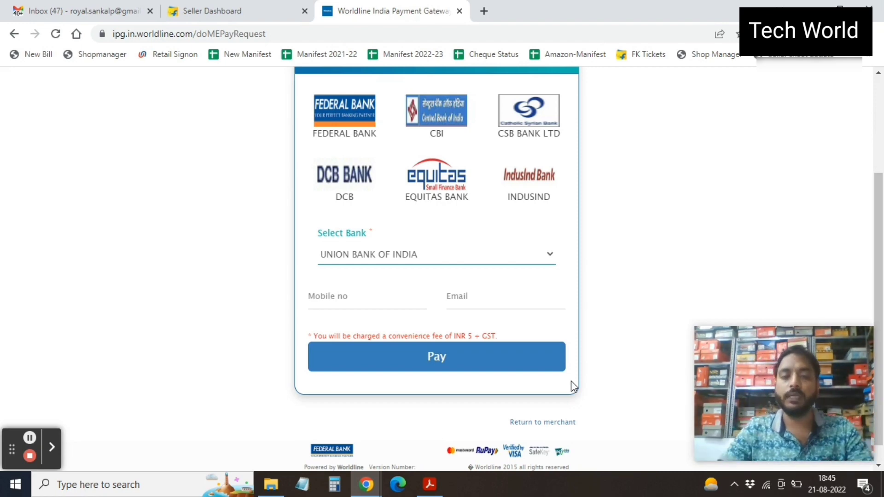
{"action": "left_click_drag", "start_coordinate": [497, 336], "coordinate": [321, 338]}
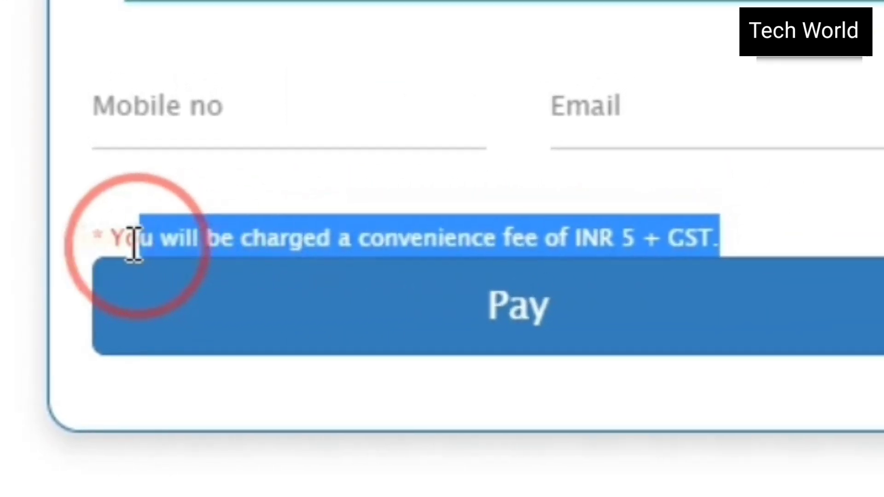
{"action": "left_click_drag", "start_coordinate": [134, 244], "coordinate": [114, 245]}
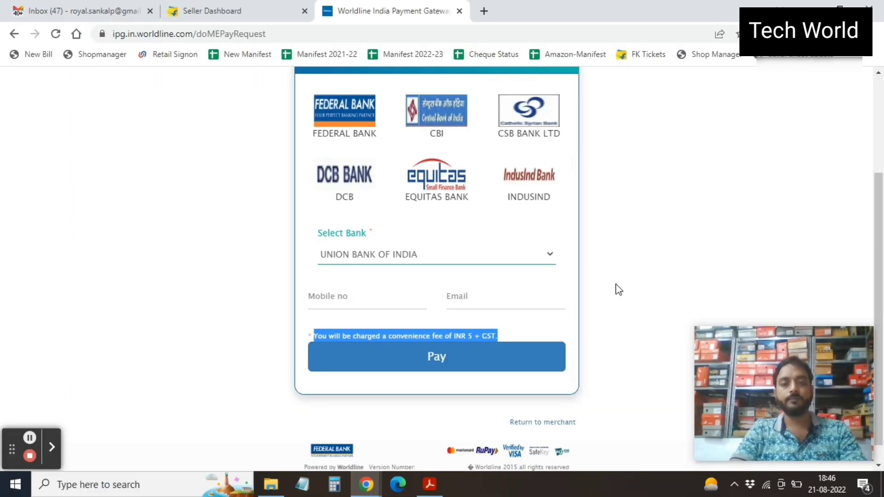
{"action": "left_click", "coordinate": [605, 247]}
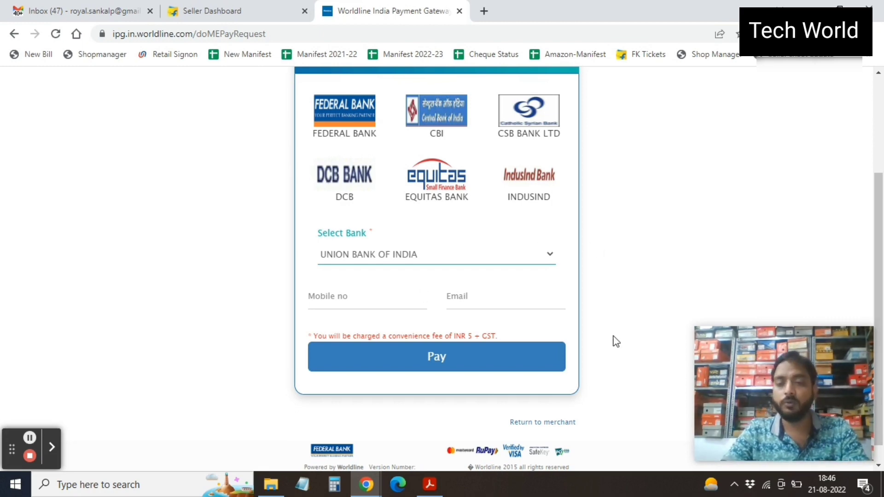
{"action": "left_click", "coordinate": [273, 479]}
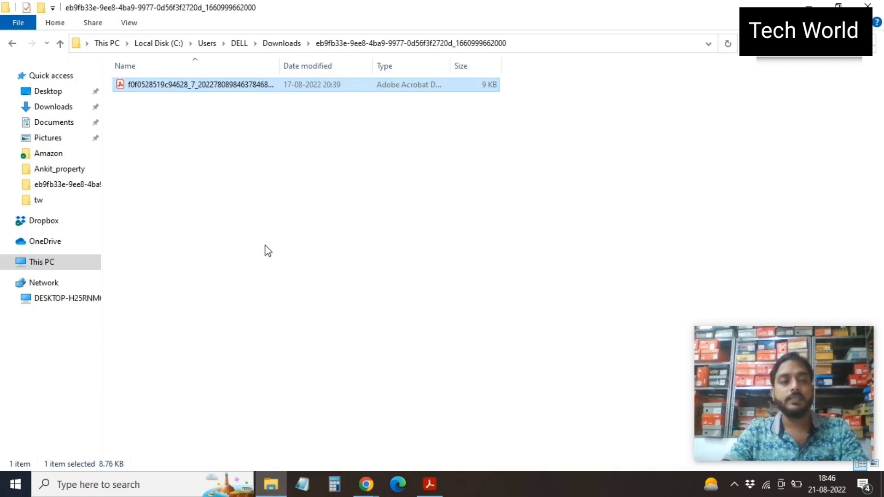
Browse Dropbox > Sankalp Files > Tax Invoice > 2022-2023 in File Explorer.
{"action": "left_click", "coordinate": [44, 222]}
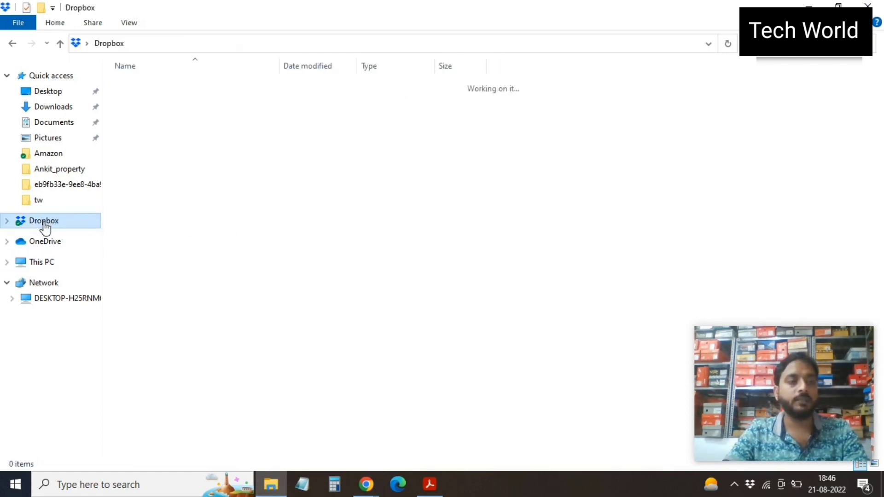
{"action": "double_click", "coordinate": [159, 171]}
{"action": "left_click", "coordinate": [205, 167]}
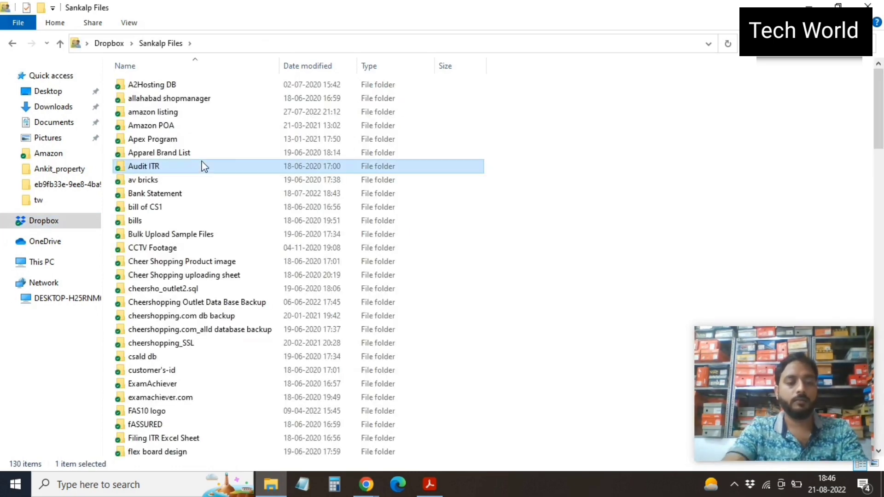
{"action": "key", "text": "t"}
{"action": "key", "text": "Return"}
{"action": "type", "text": "2022"}
{"action": "key", "text": "Return"}
Open 194C_FK.pdf from July 2022 > TDS Challan Receipt July 2022.
{"action": "key", "text": "j"}
{"action": "key", "text": "m"}
{"action": "key", "text": "j"}
{"action": "key", "text": "Return"}
{"action": "key", "text": "p"}
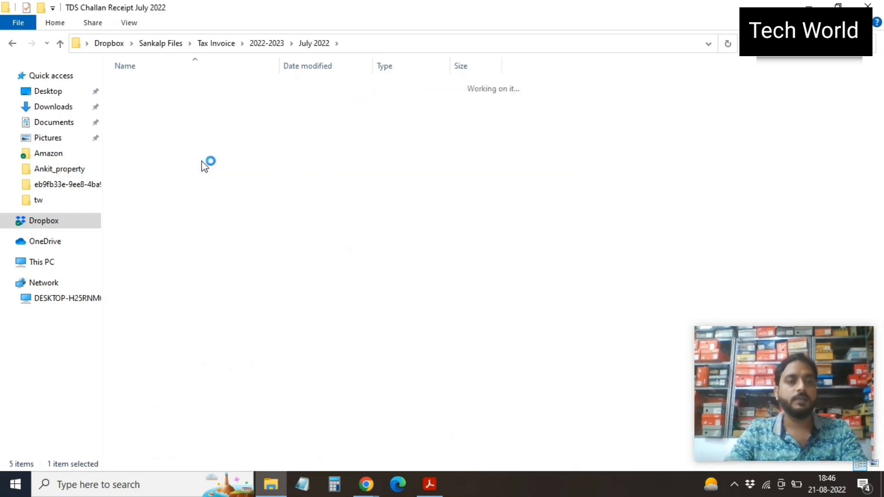
{"action": "key", "text": "Down"}
{"action": "key", "text": "Up"}
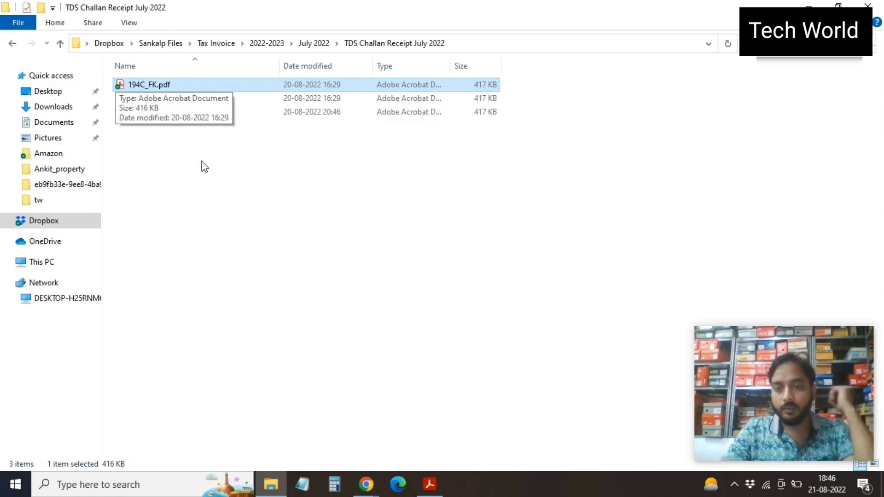
{"action": "key", "text": "Return"}
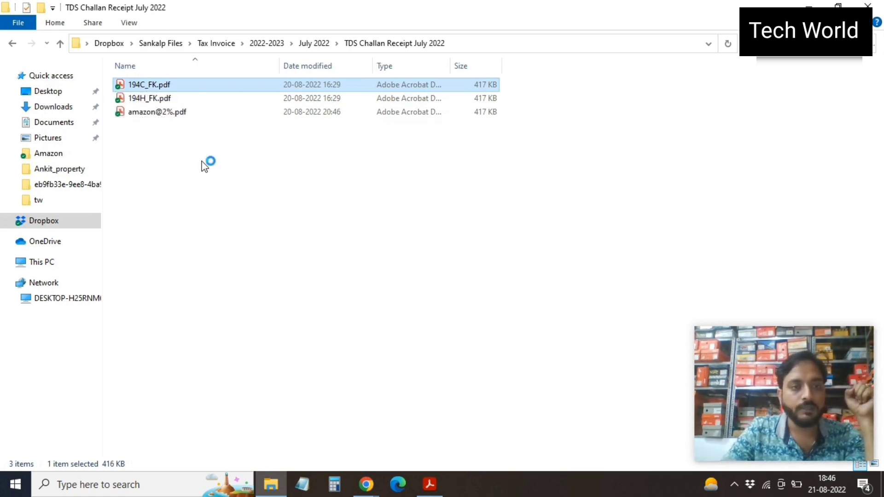
{"action": "left_click_drag", "start_coordinate": [719, 157], "coordinate": [717, 208]}
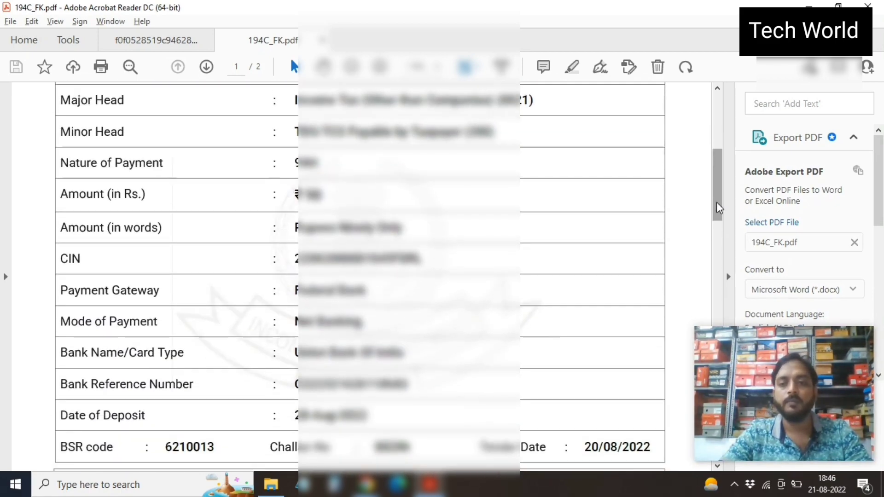